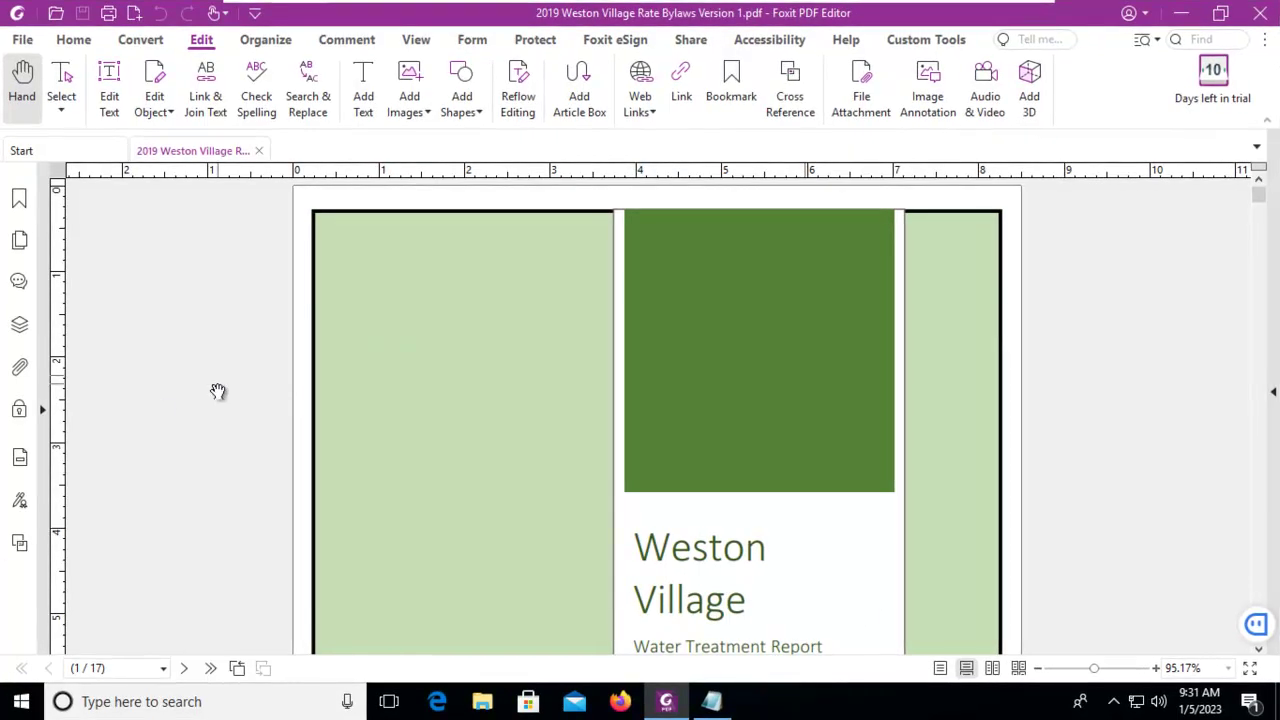
Look through the cover page and the first by-law page of the document.
scroll(218, 391, down, 3)
scroll(220, 392, down, 2)
scroll(220, 392, up, 5)
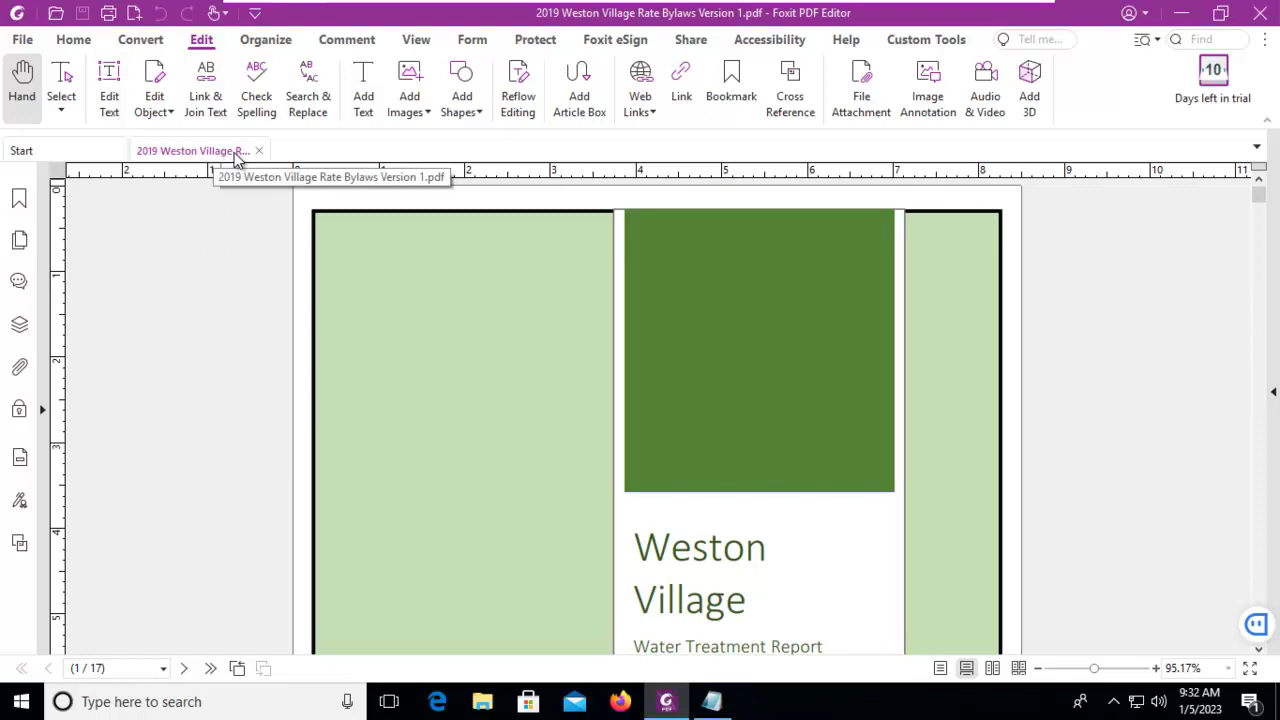
scroll(200, 370, down, 5)
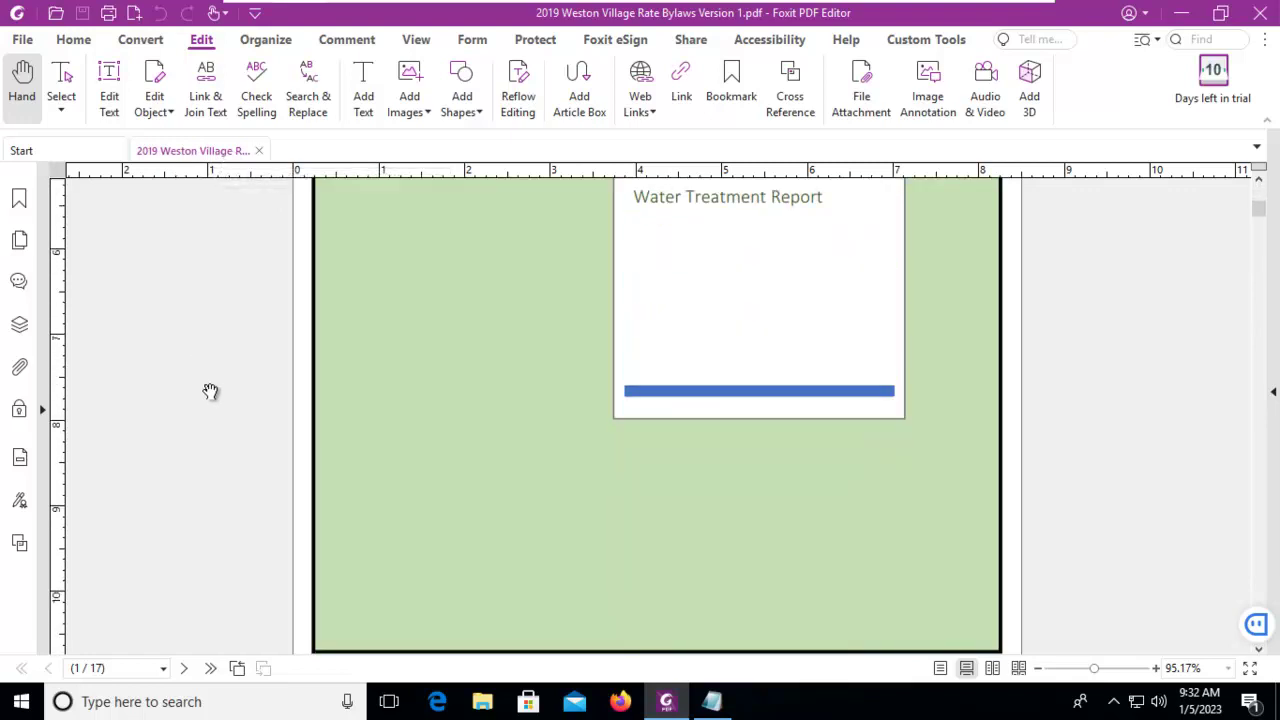
scroll(210, 391, down, 3)
scroll(210, 391, up, 2)
scroll(489, 454, down, 4)
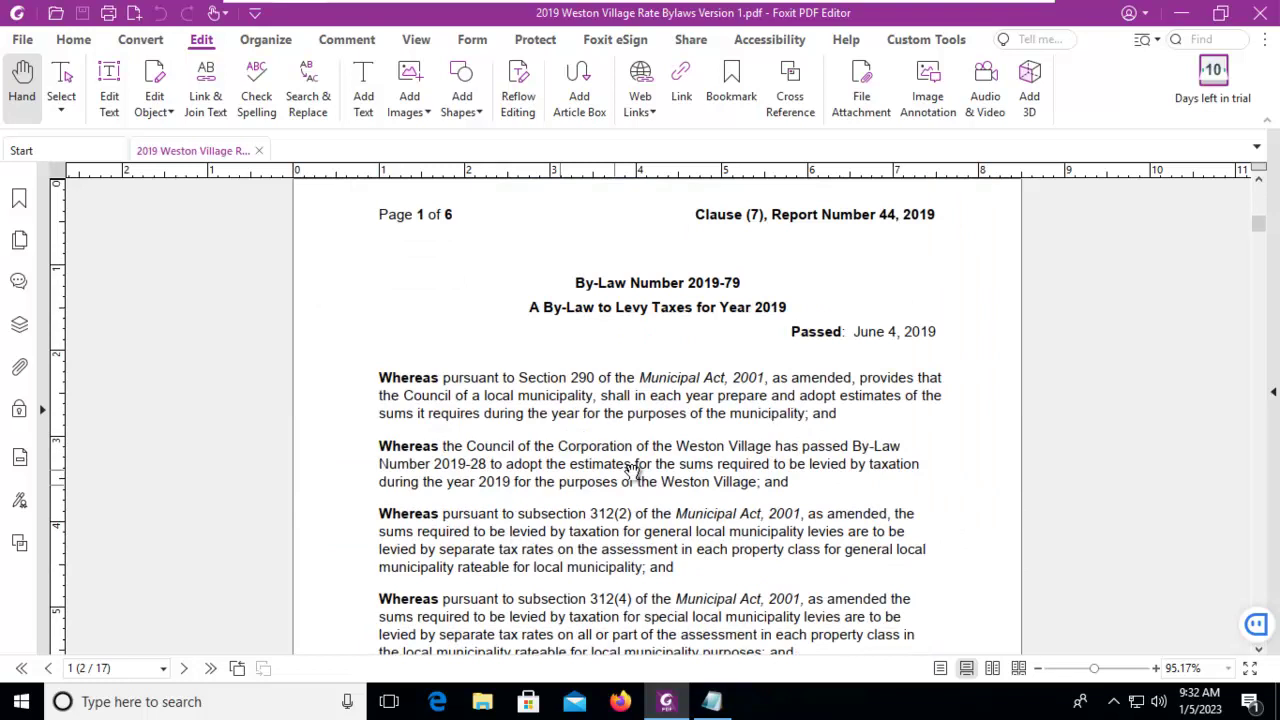
scroll(632, 470, down, 2)
scroll(654, 451, up, 12)
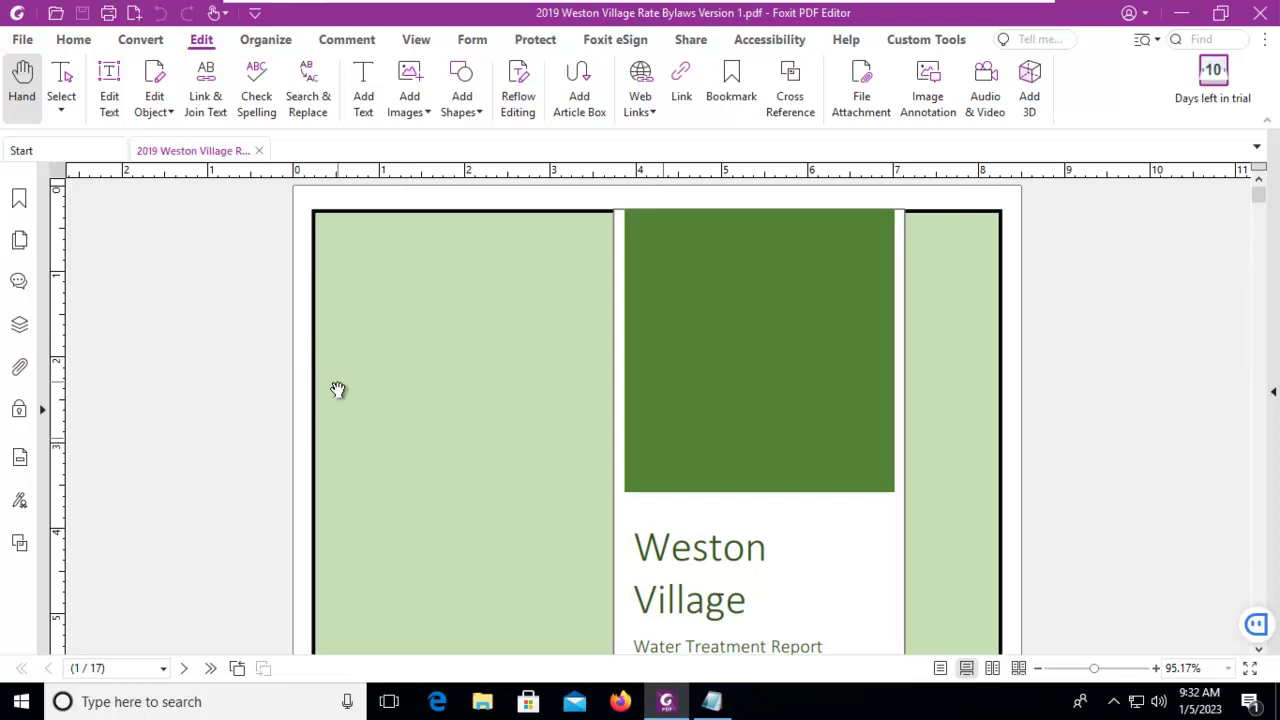
Add a new line reading "Final" beneath "Water Treatment Report" in the cover page's title text.
click(108, 104)
scroll(656, 472, down, 3)
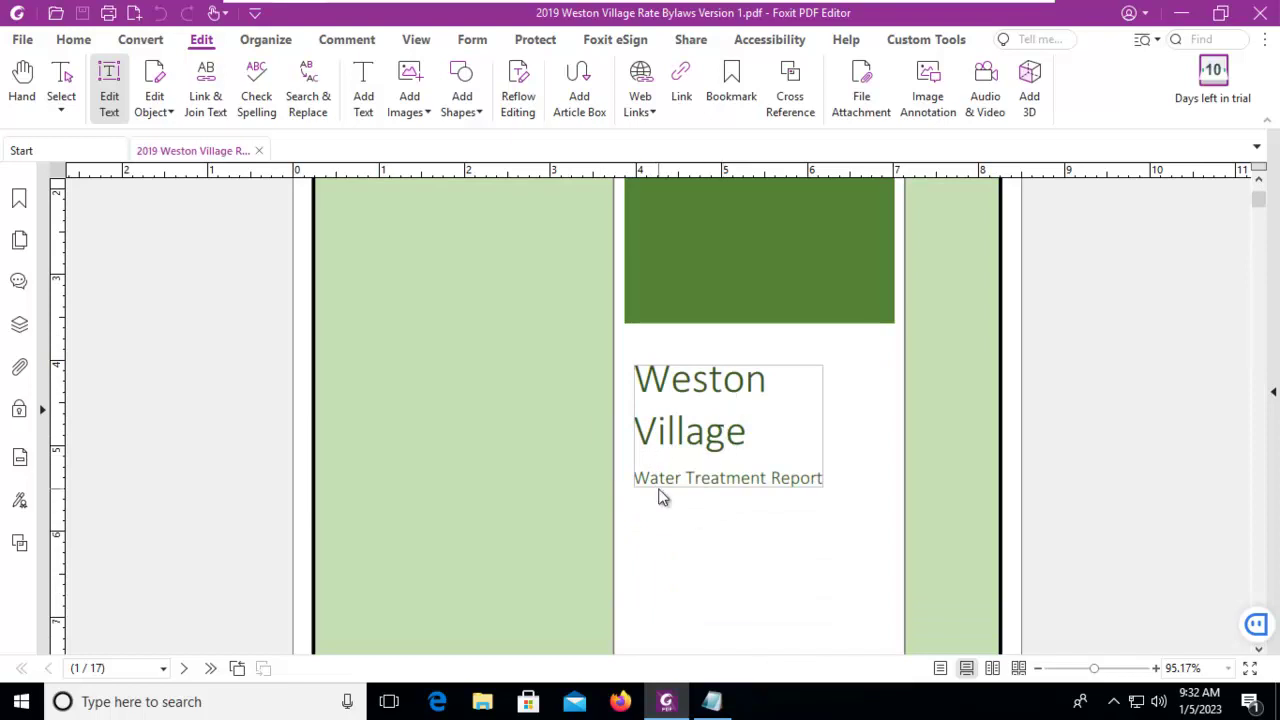
click(782, 479)
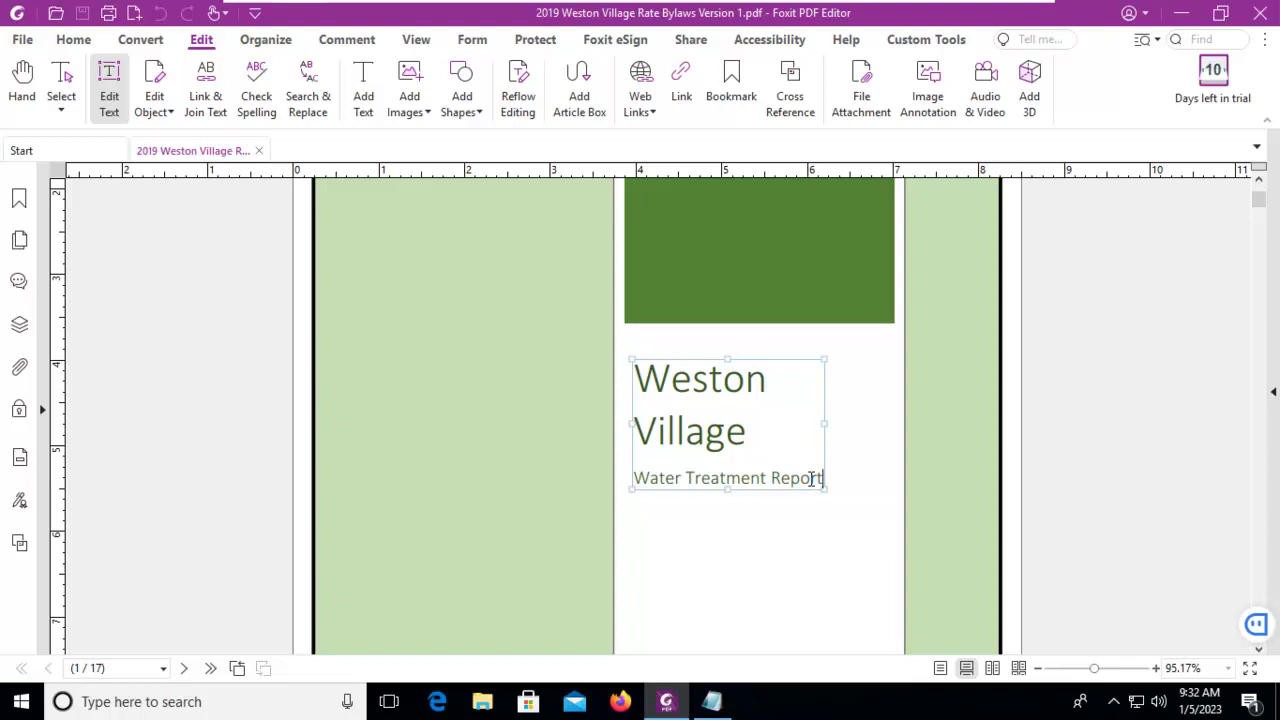
key(Return)
text(El)
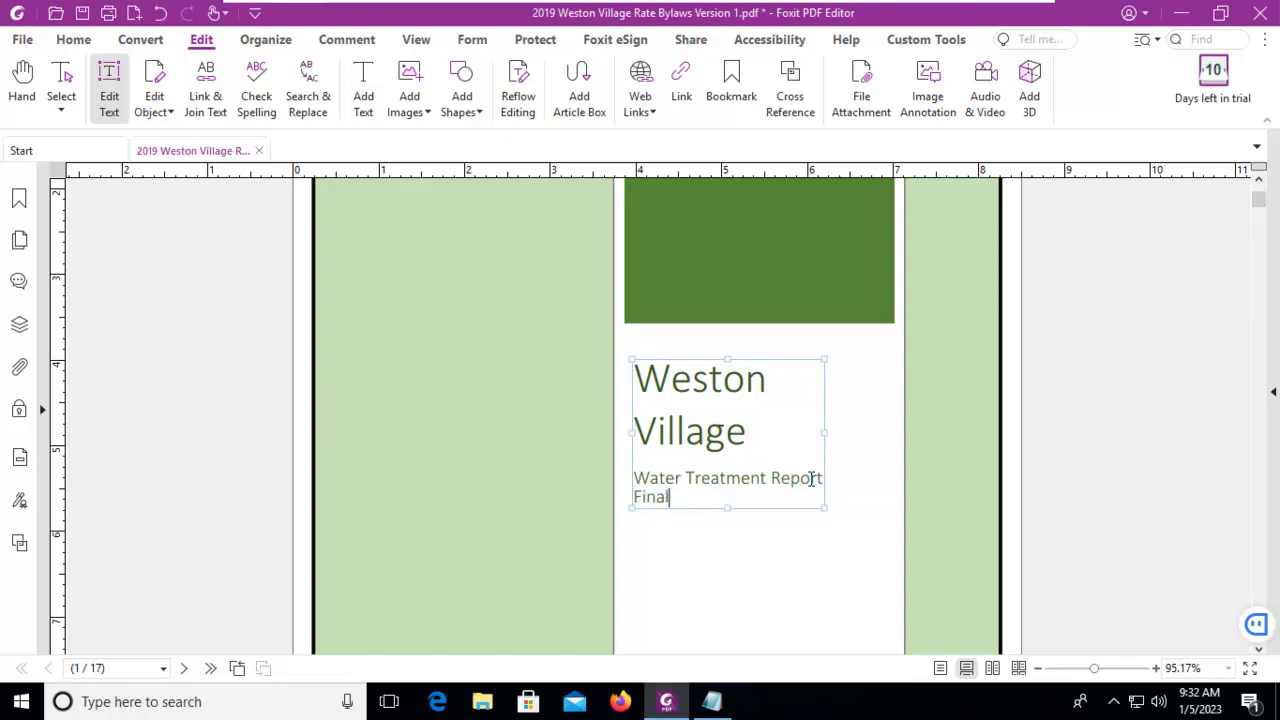
click(710, 283)
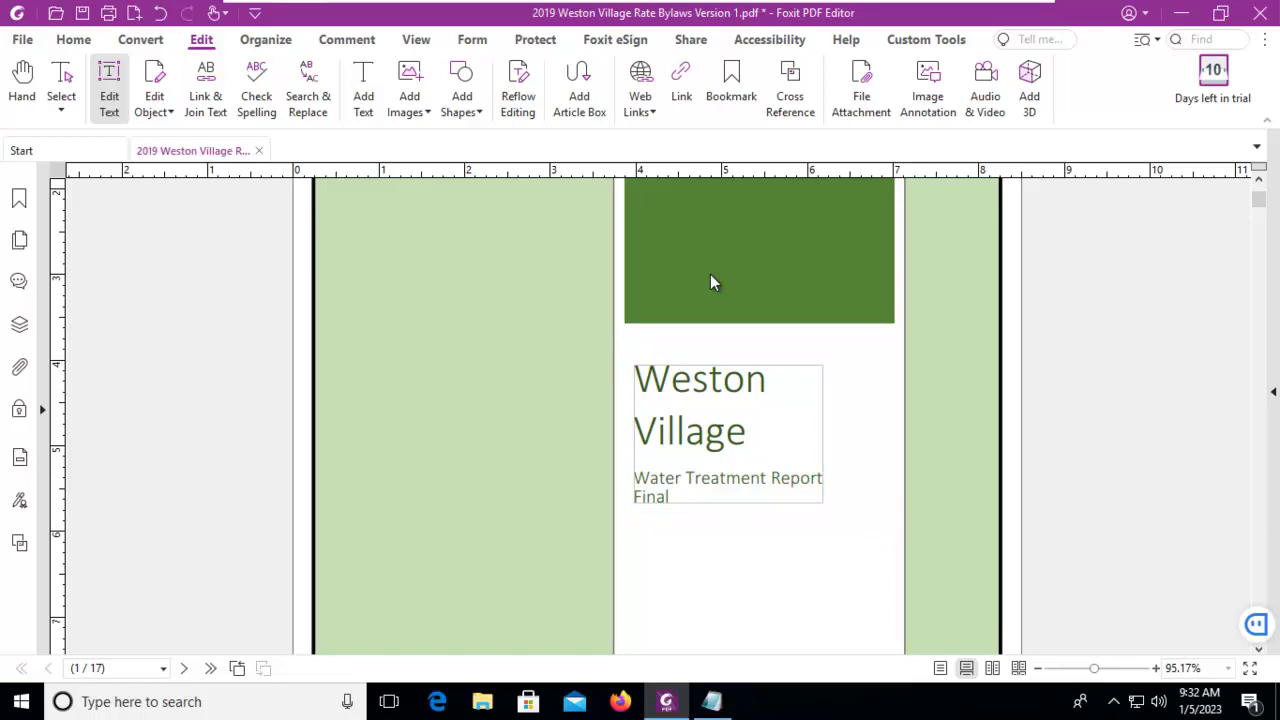
Change the Passed date on the first by-law page to June 4, 2022.
scroll(710, 283, down, 5)
scroll(710, 283, down, 2)
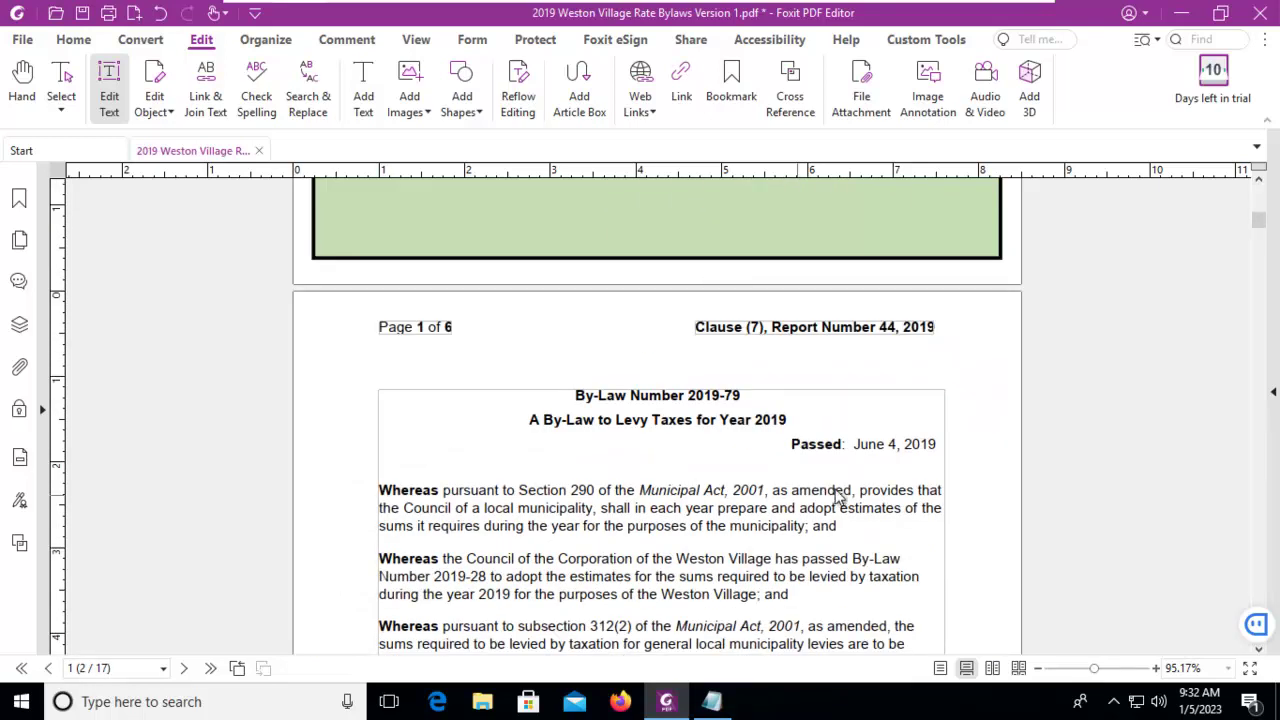
click(897, 445)
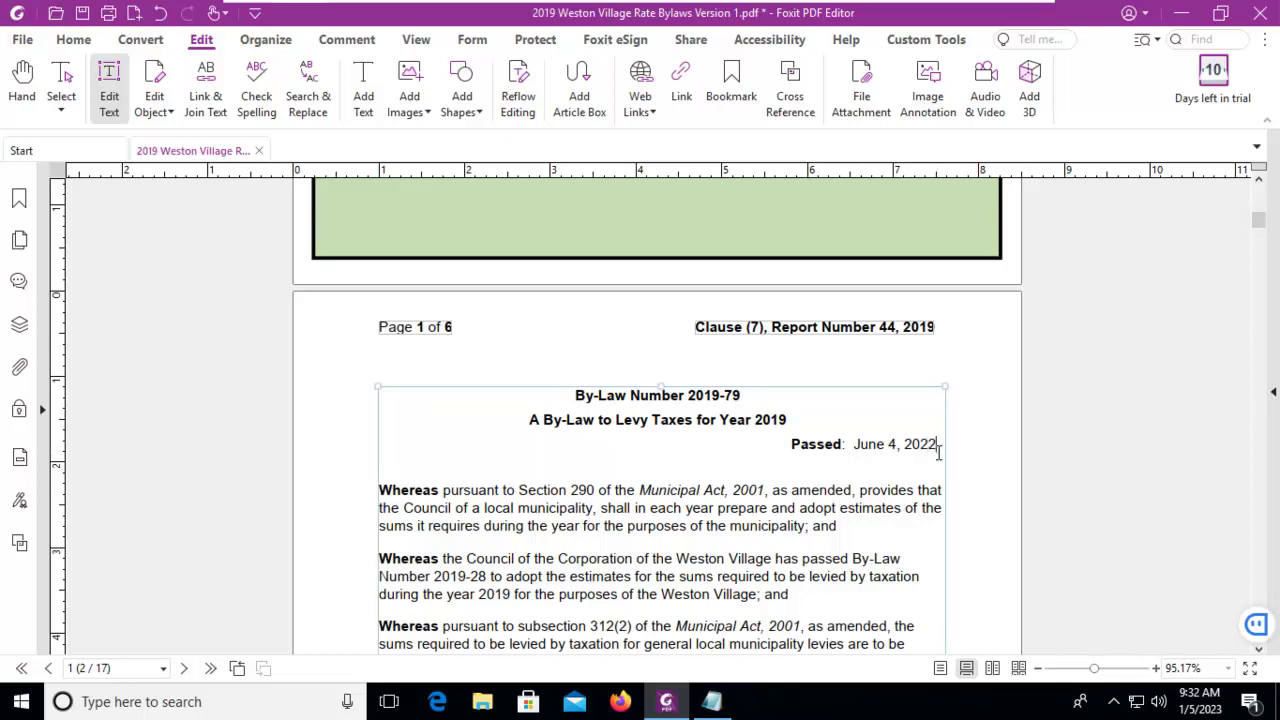
Change the year to 2022 in the "Clause (7), Report Number 44" header of the first by-law page.
click(929, 329)
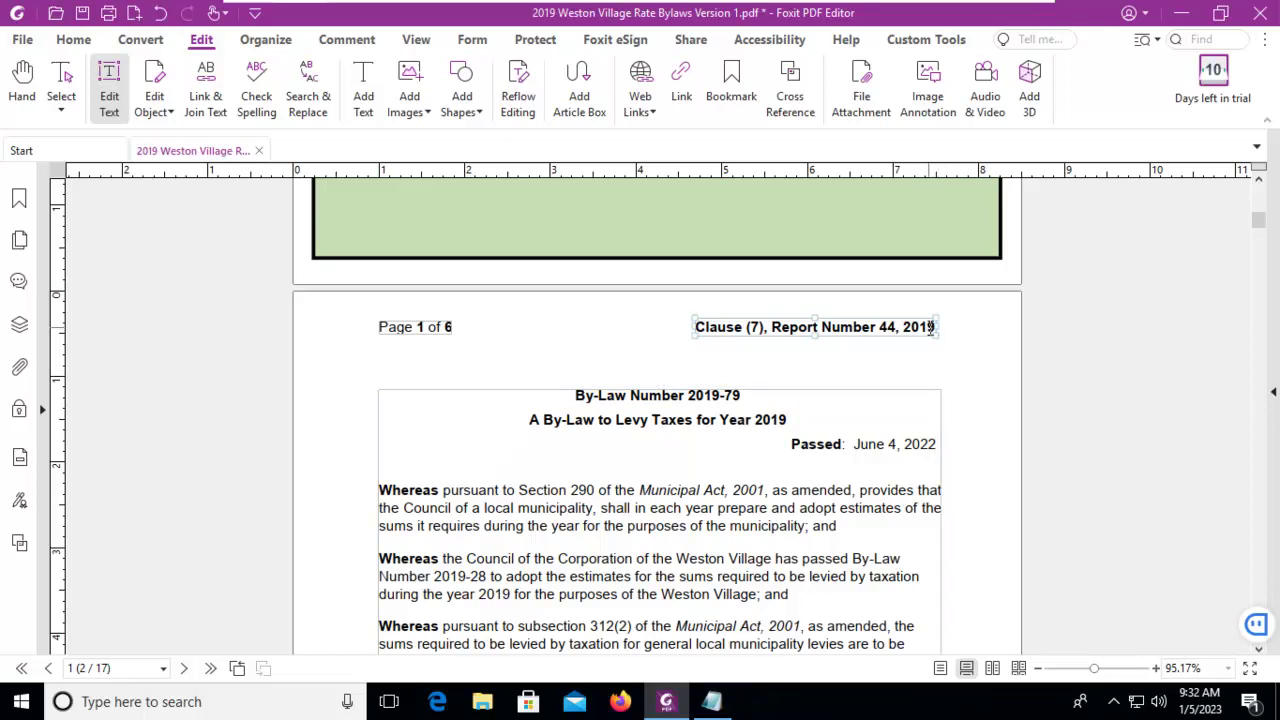
key(BackSpace)
key(BackSpace)
click(697, 335)
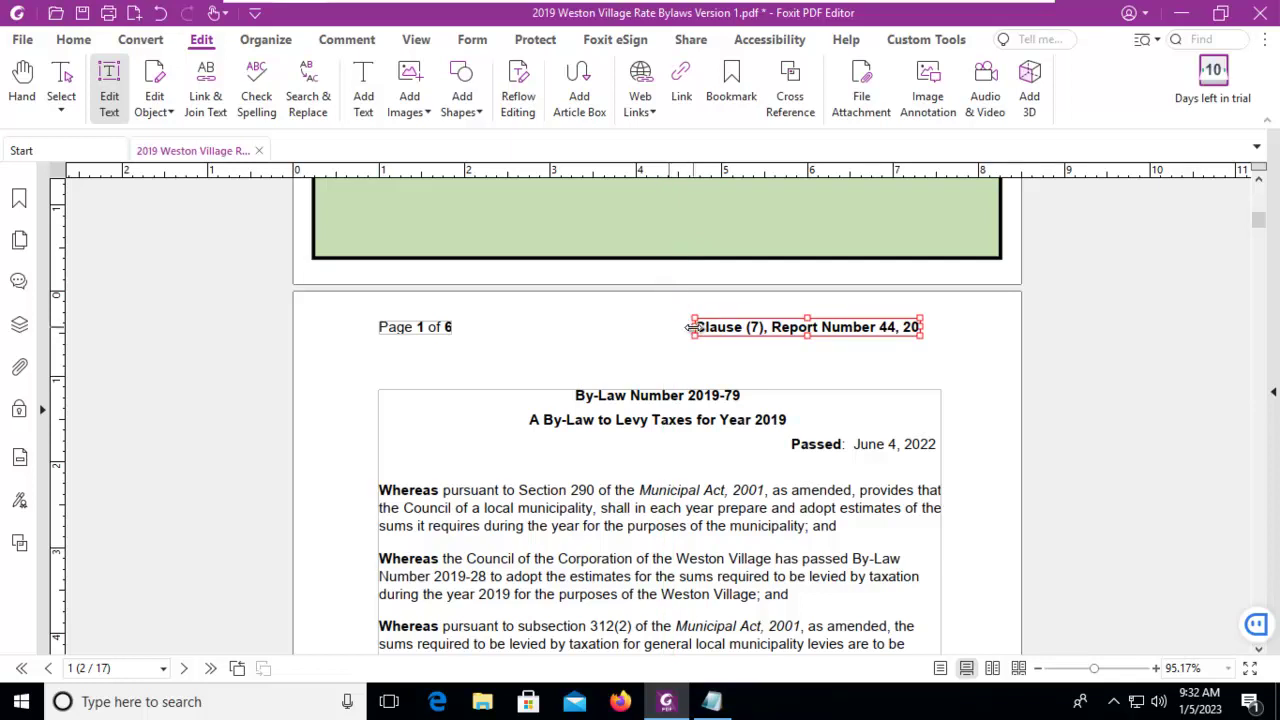
click(894, 330)
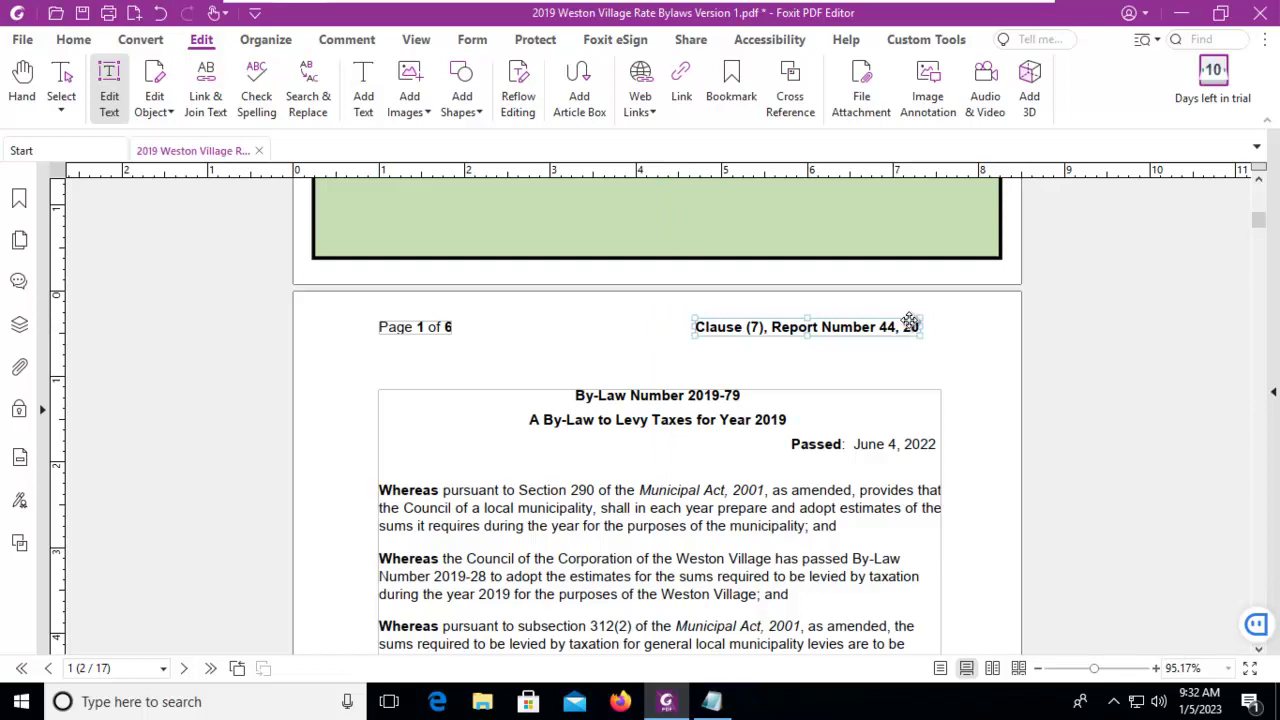
text(, 2022)
Show the page thumbnails and go to page 3 with the assessment table.
scroll(651, 445, down, 10)
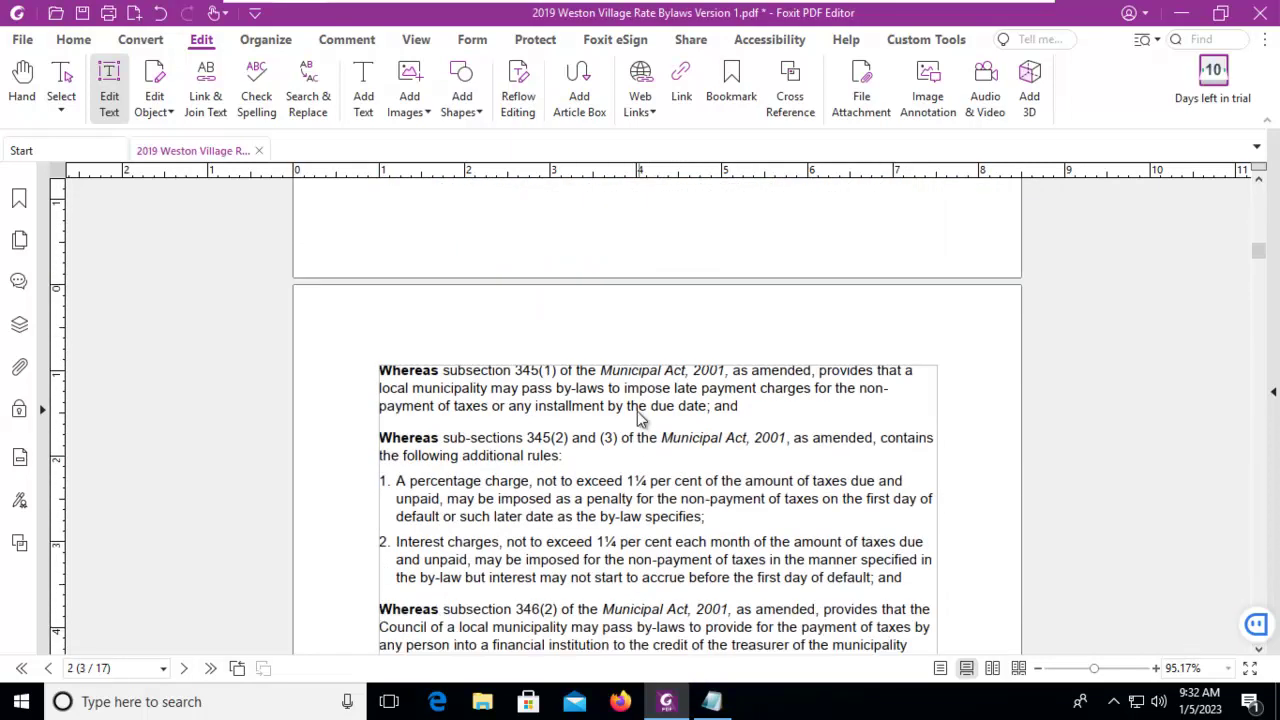
scroll(637, 411, down, 7)
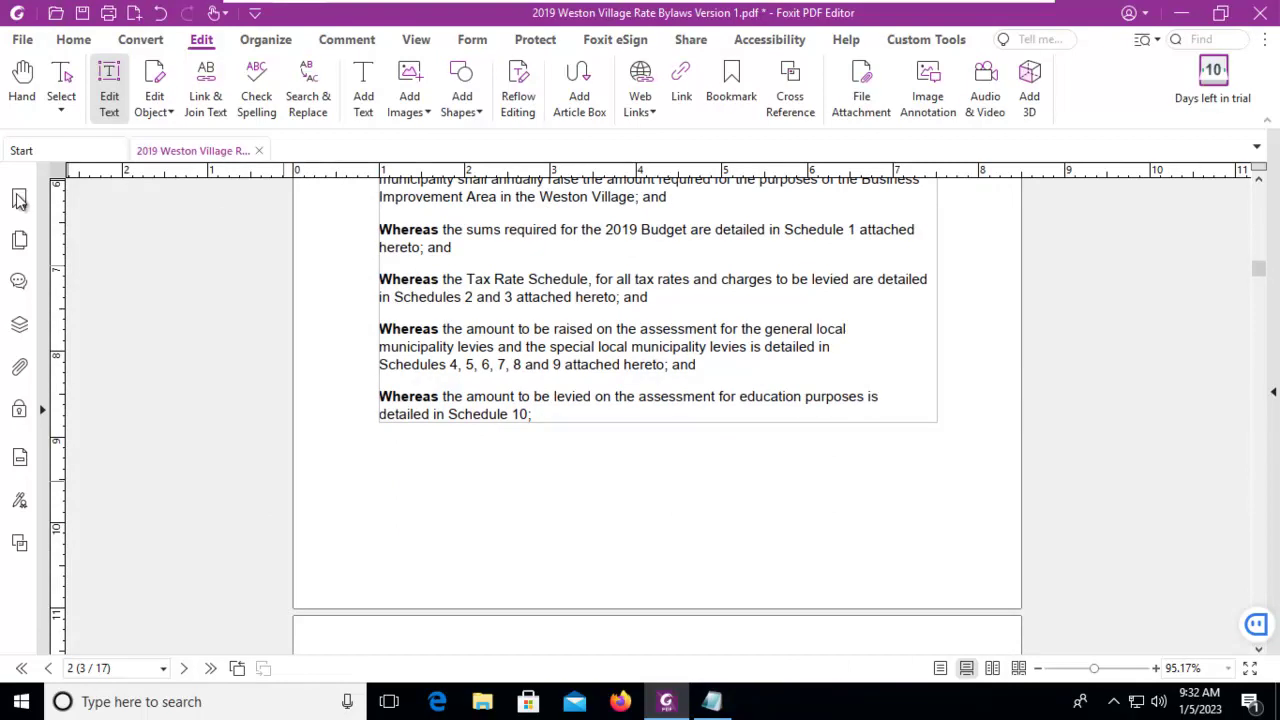
click(19, 240)
scroll(218, 468, down, 5)
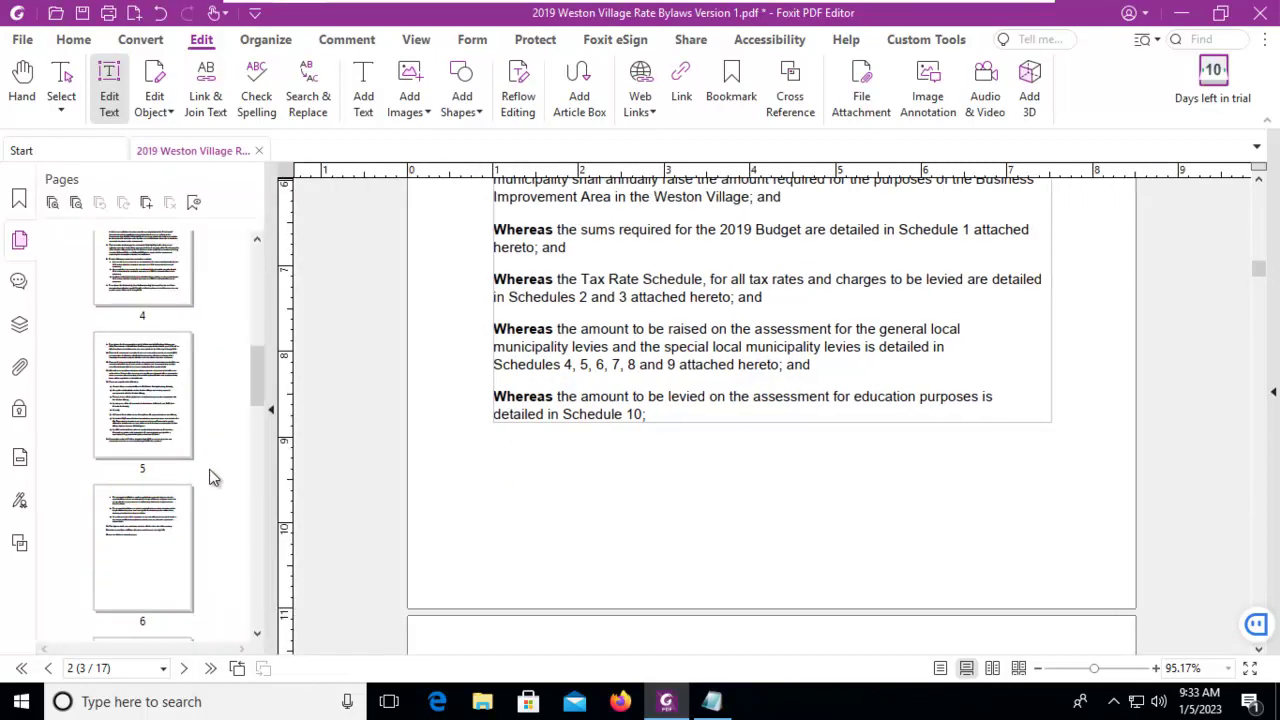
scroll(206, 471, up, 3)
click(155, 358)
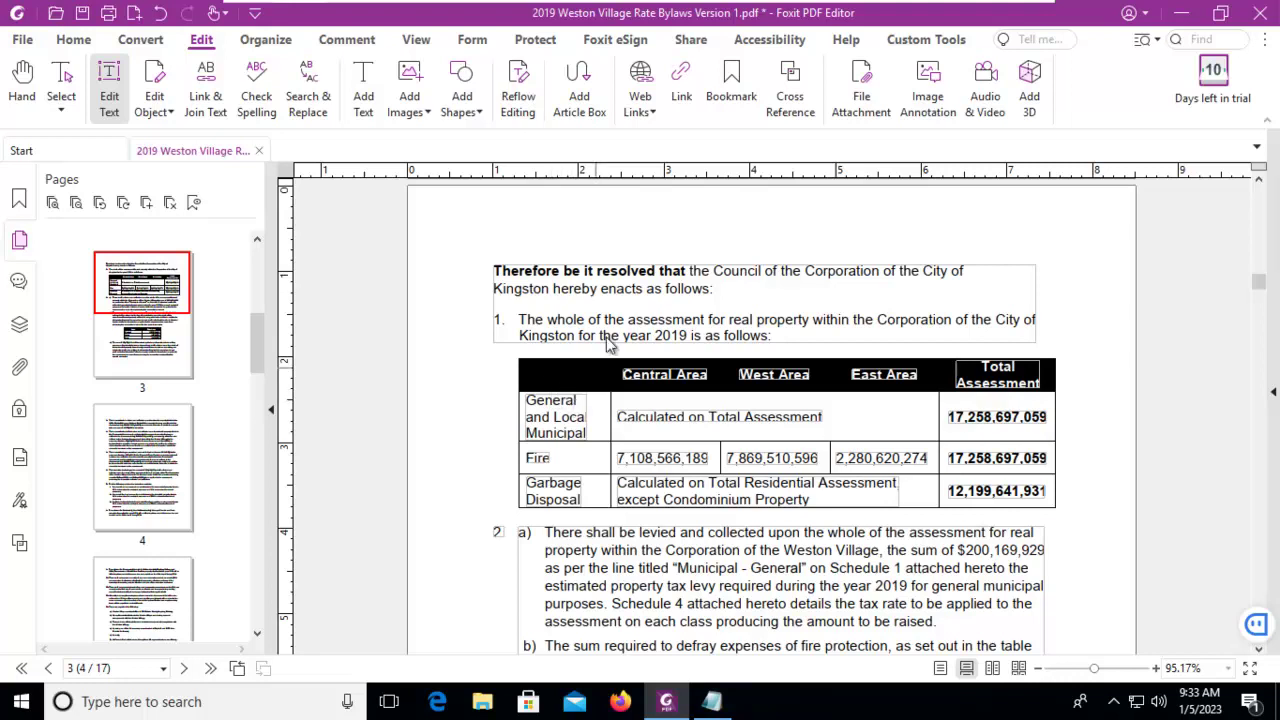
Add the Typewriter text "Discription" in the empty first header cell of the assessment table.
click(76, 42)
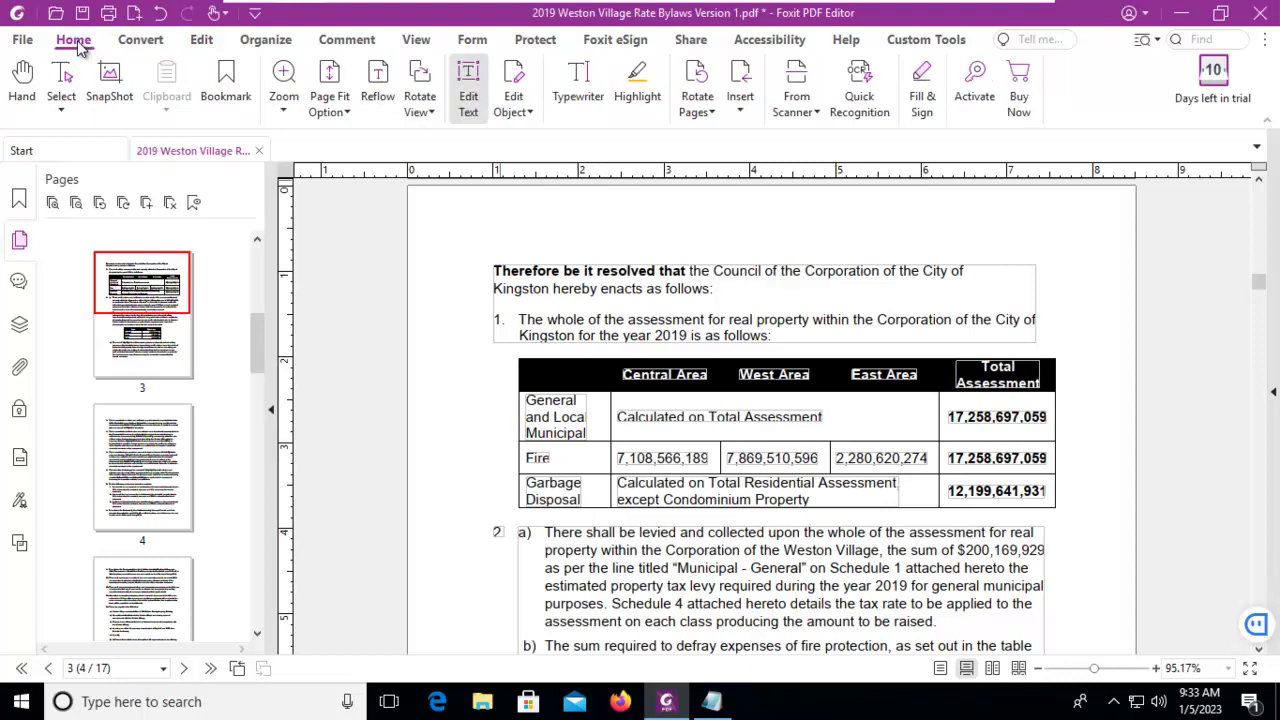
click(577, 80)
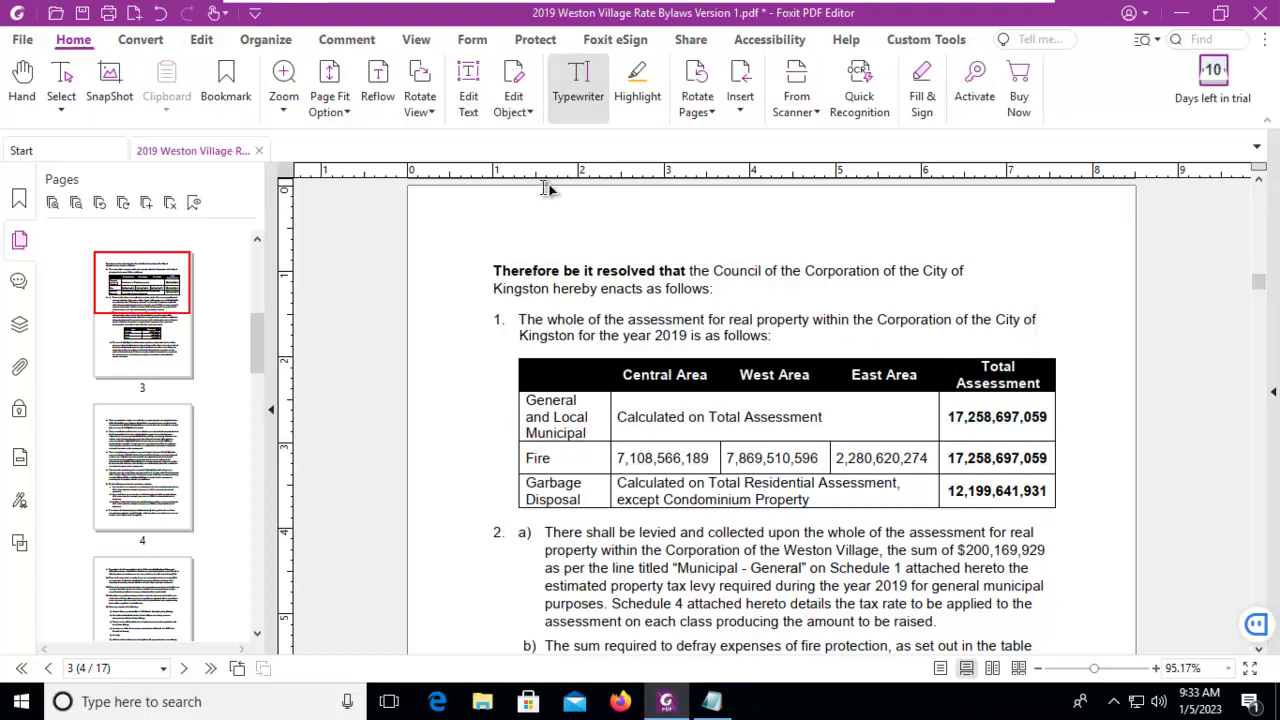
click(533, 377)
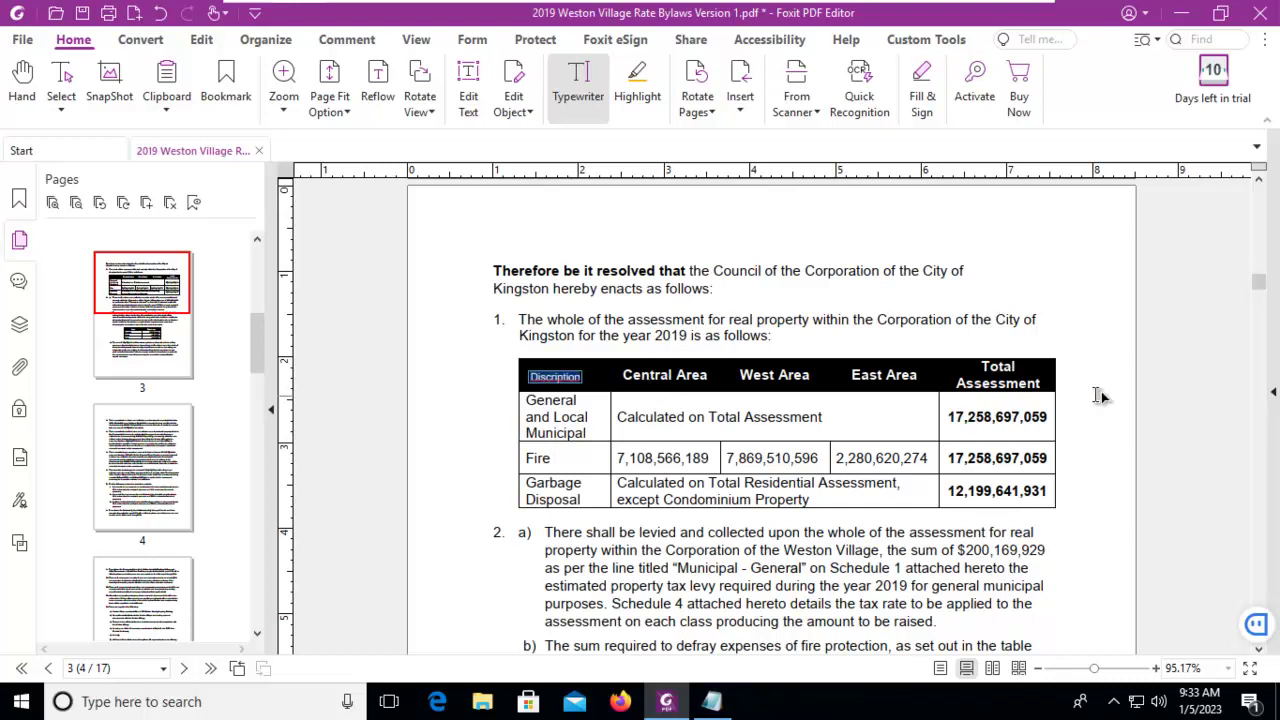
Set the colour of the new header text to white.
click(1272, 394)
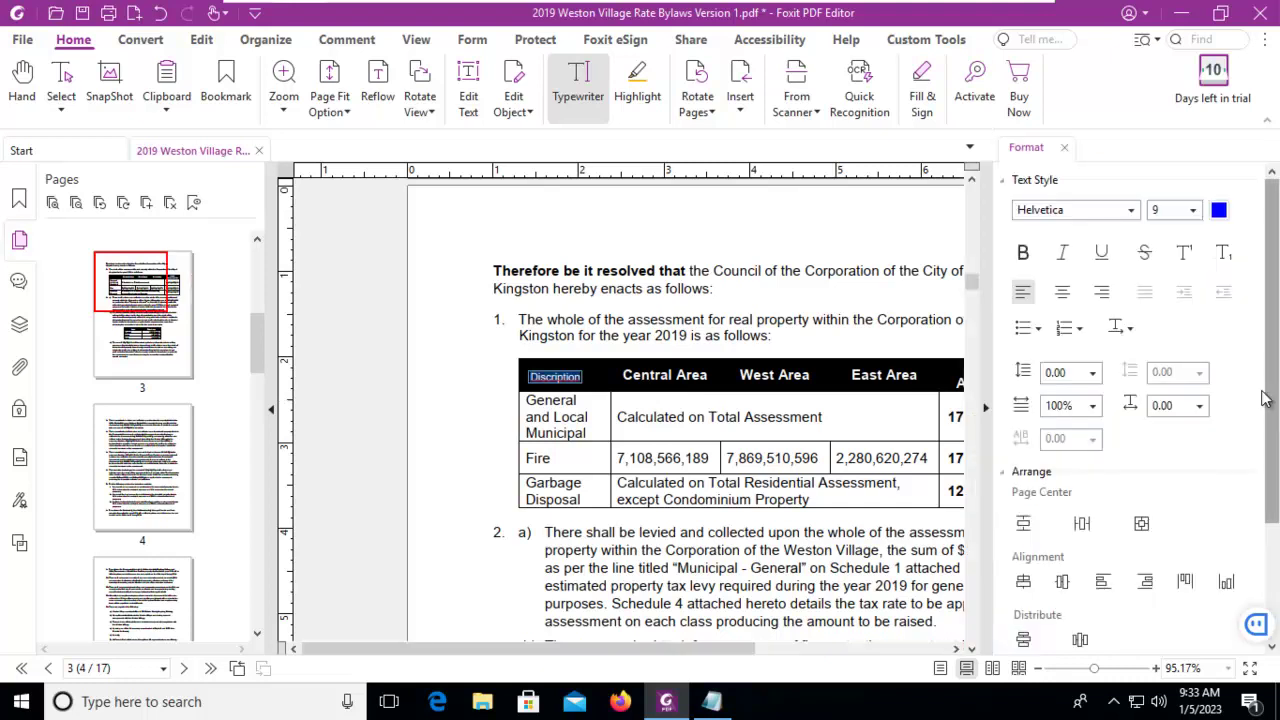
click(1218, 209)
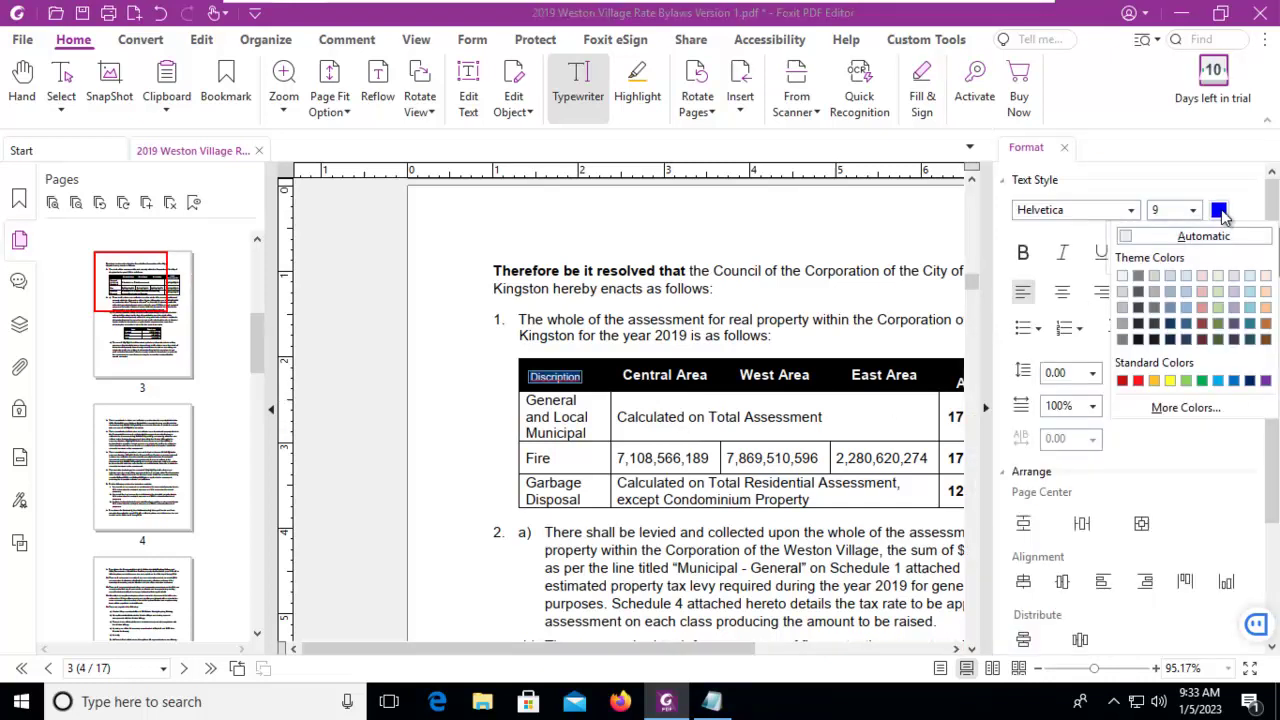
click(1123, 276)
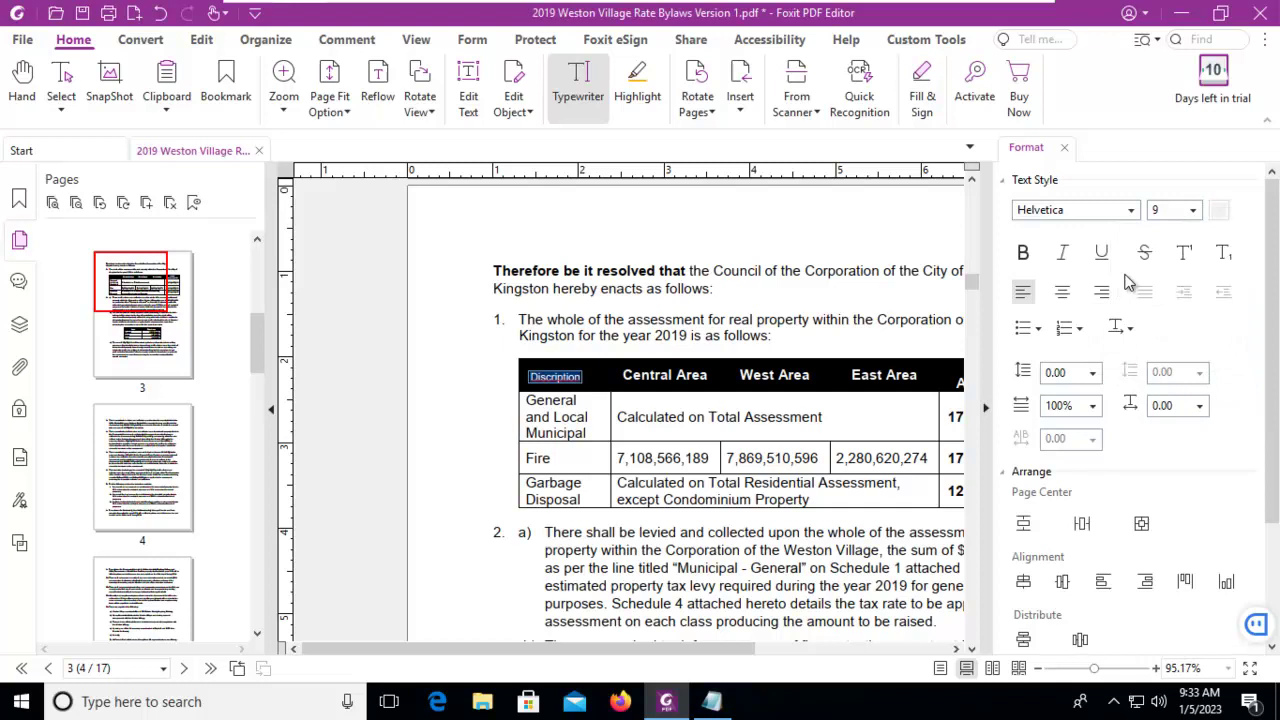
Correct the spelling of the new table header to "Description".
click(538, 380)
key(BackSpace)
text(e)
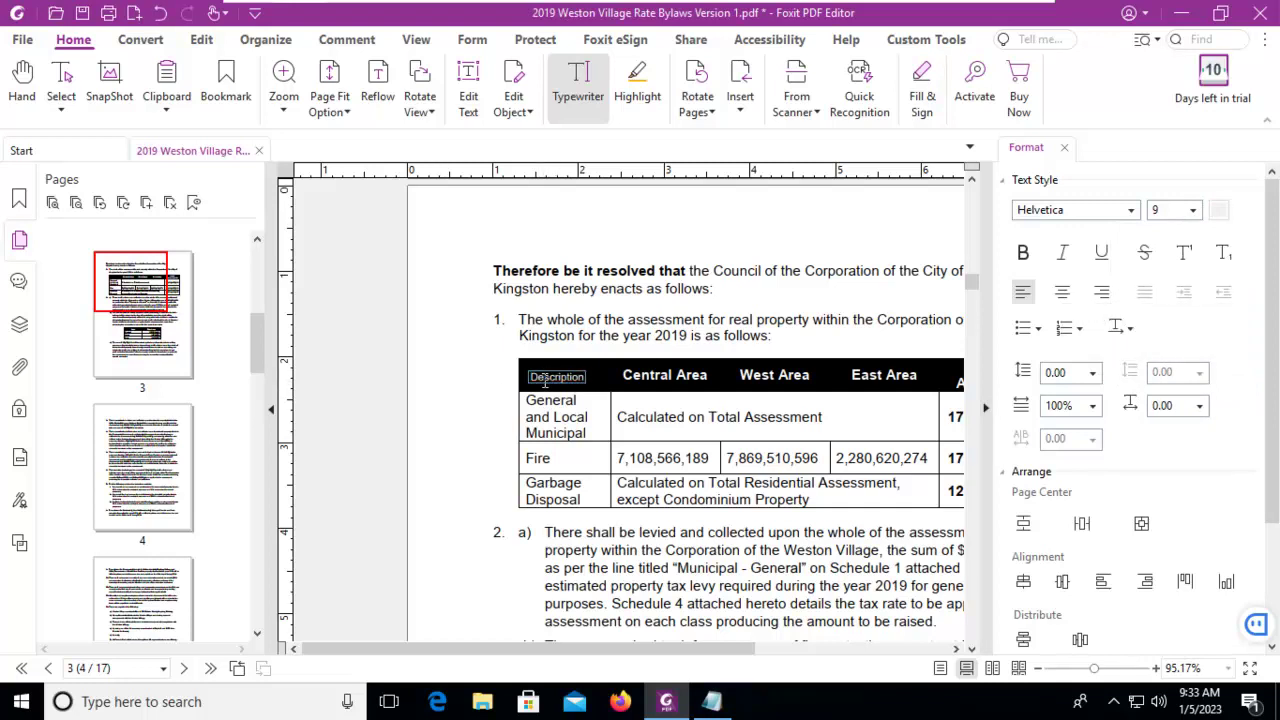
Set the font size of the "Description" header to 12 and close the text formatting options.
double_click(545, 380)
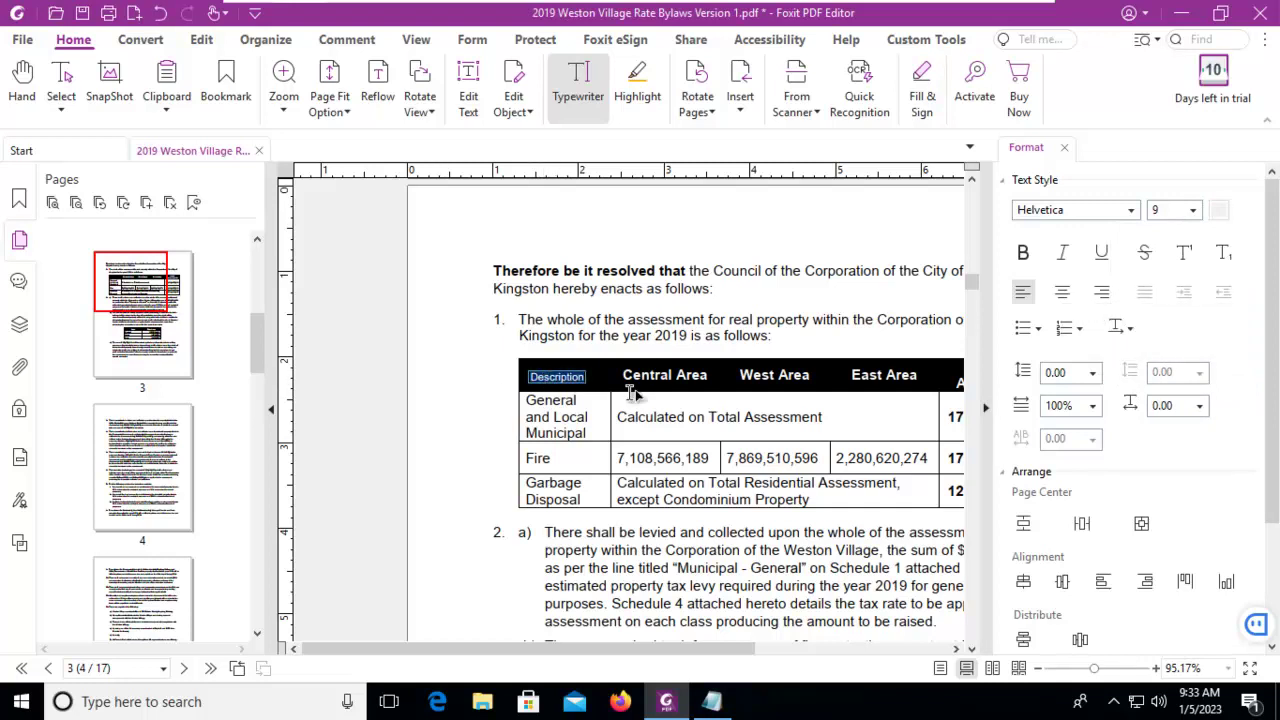
click(1197, 216)
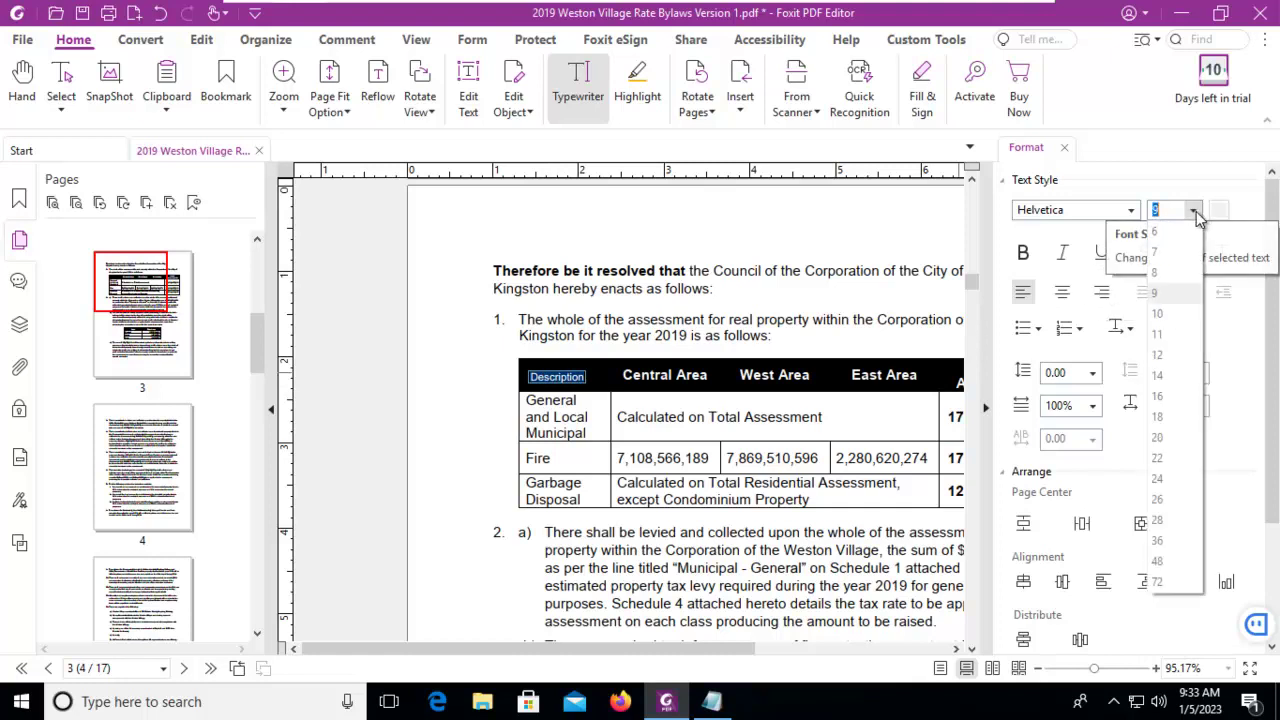
click(1160, 352)
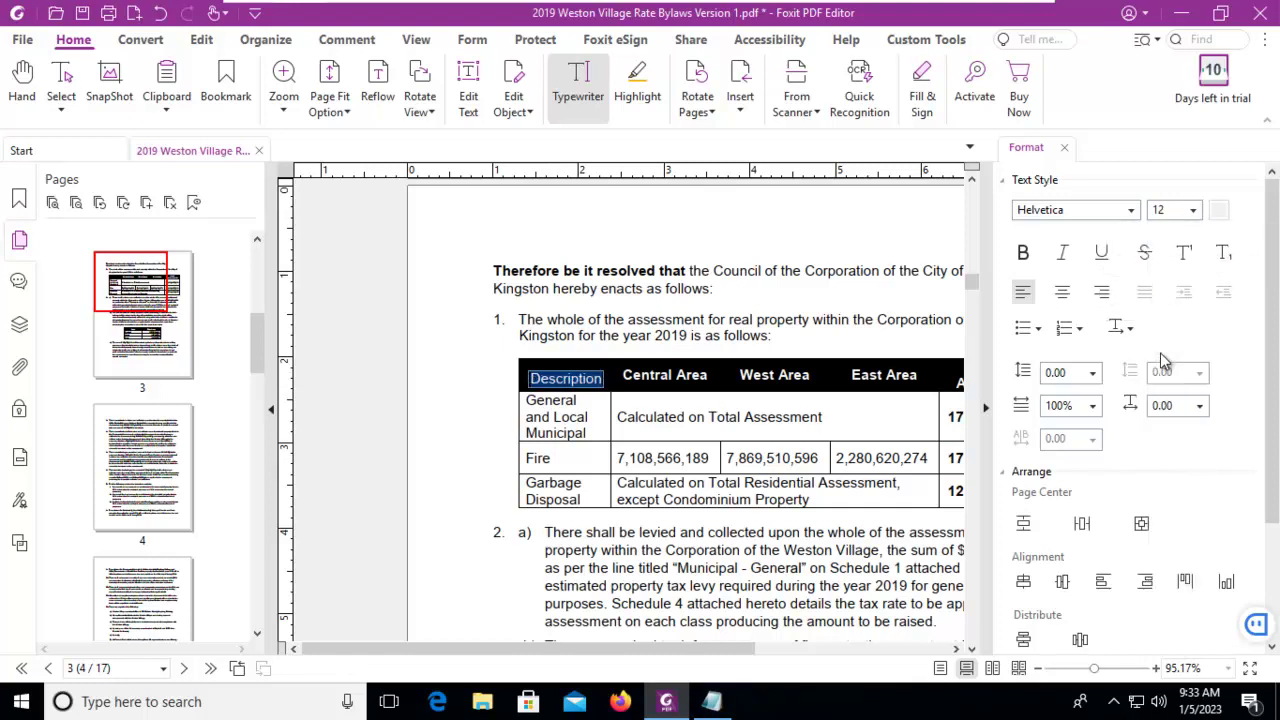
click(772, 318)
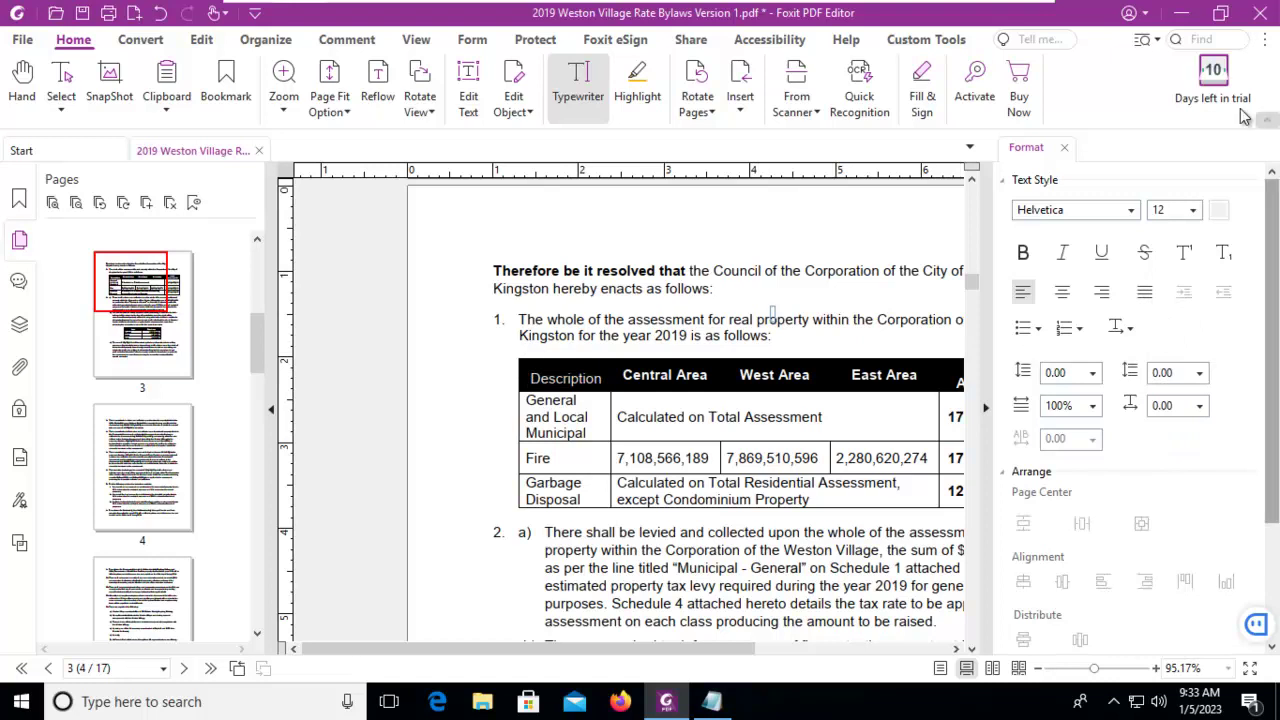
click(1064, 149)
Return to the cover page and turn on Edit Object for images.
scroll(900, 320, up, 5)
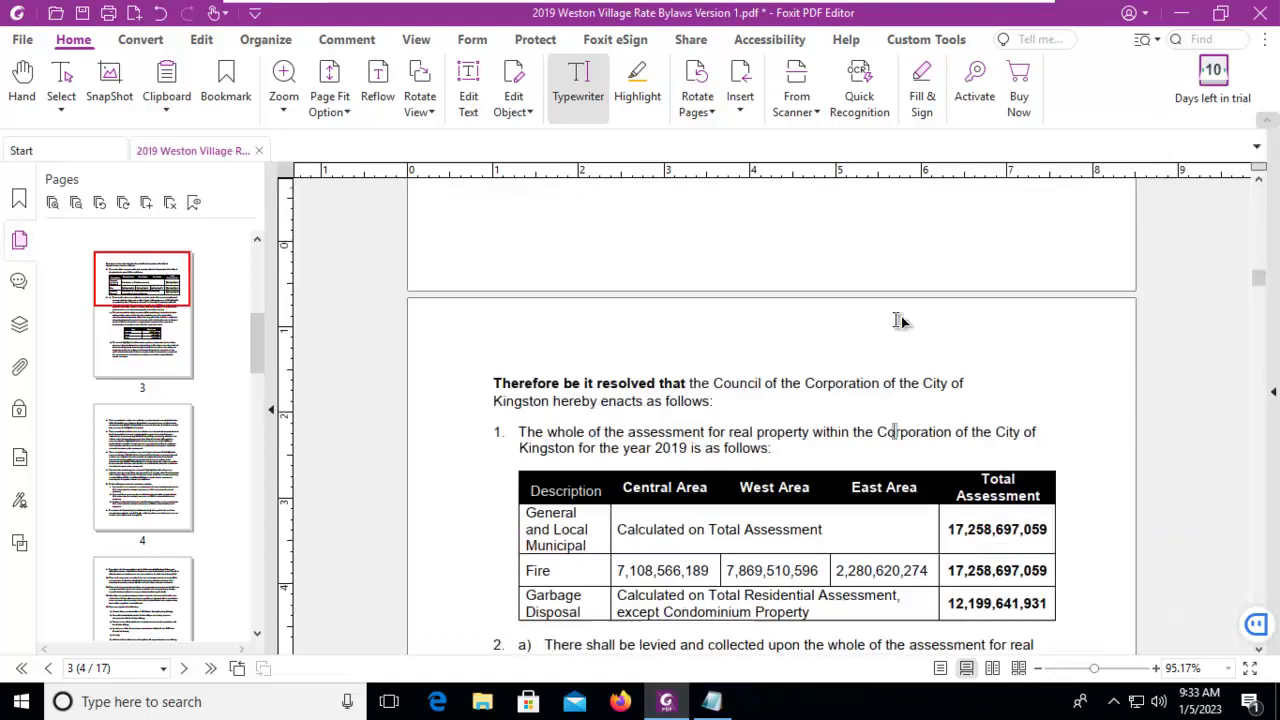
scroll(900, 320, up, 12)
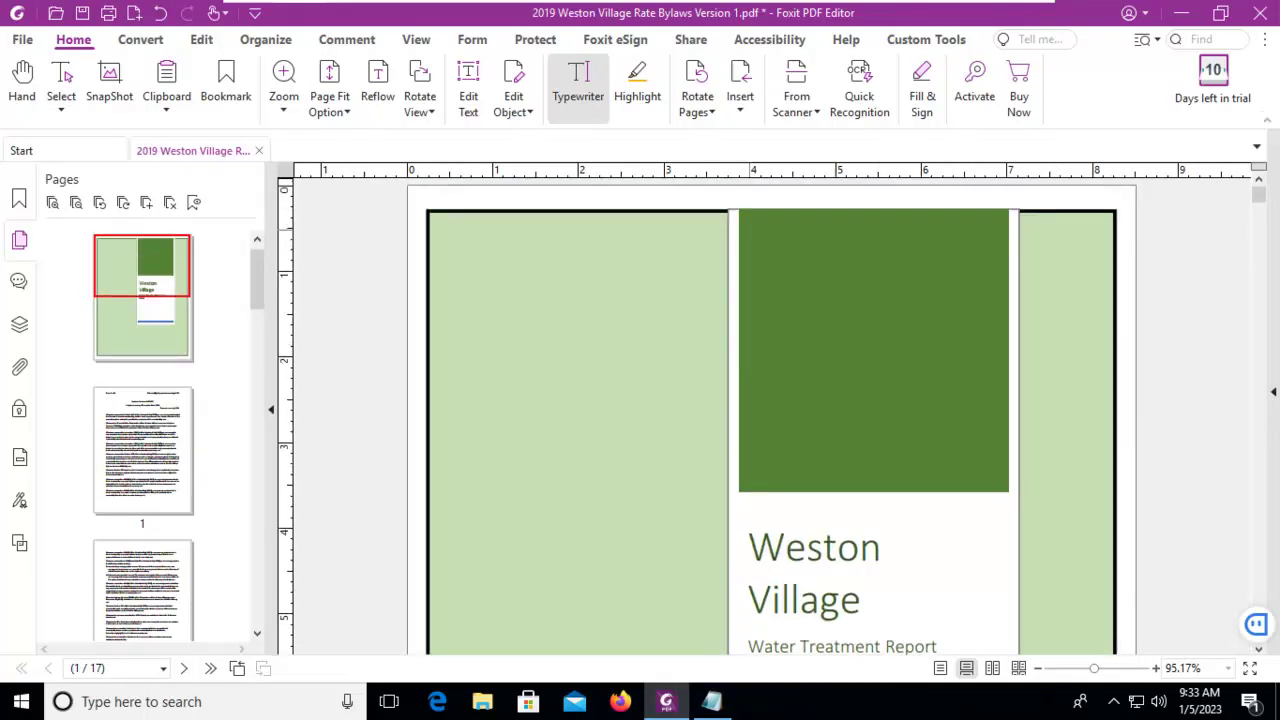
click(203, 41)
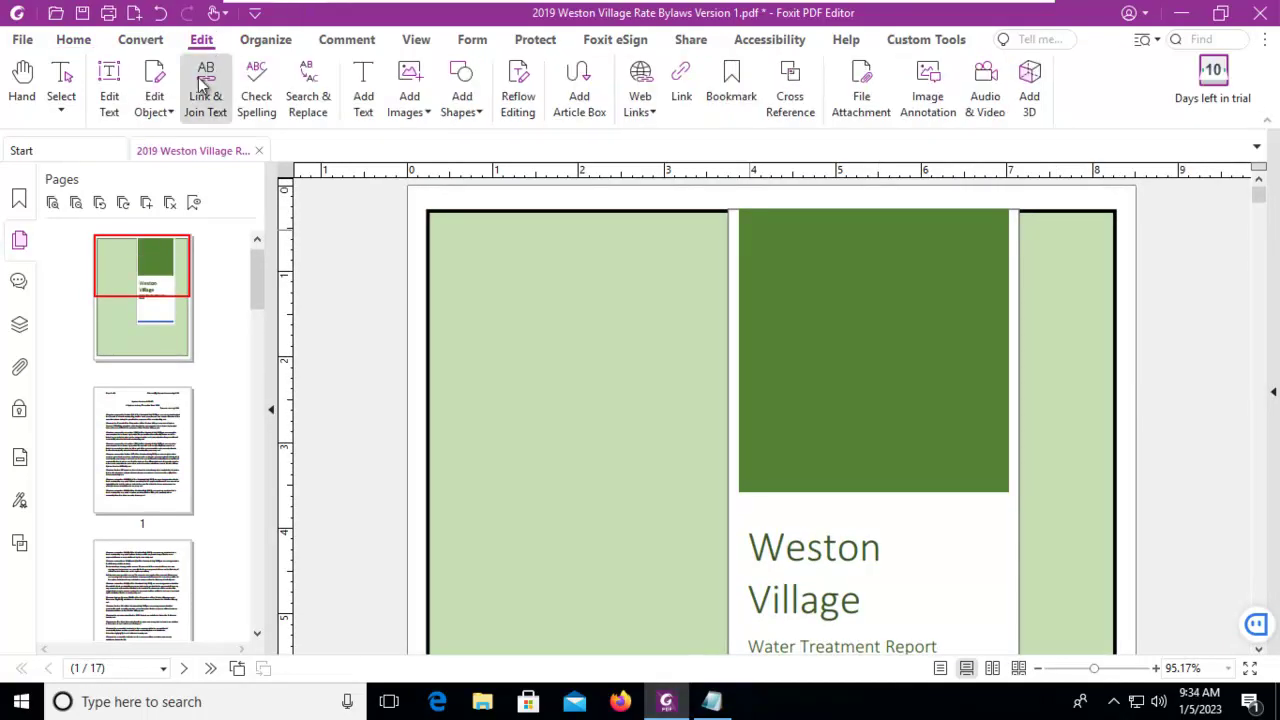
click(165, 113)
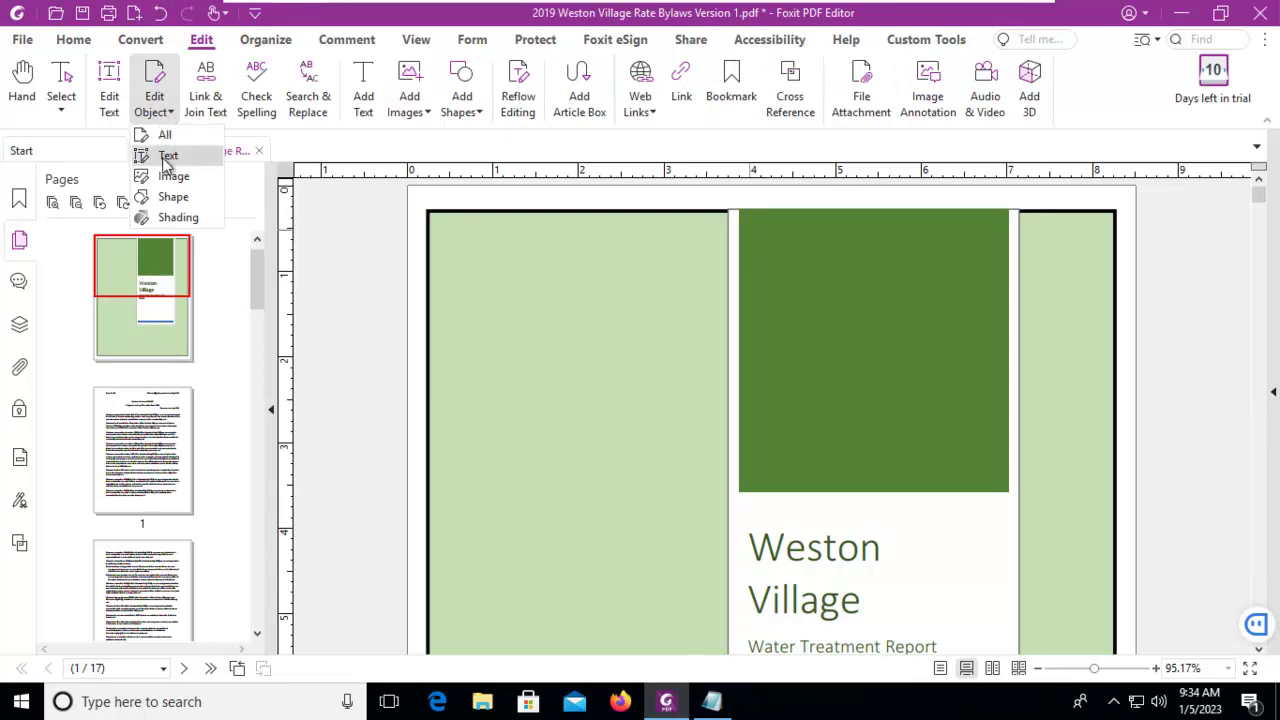
click(170, 176)
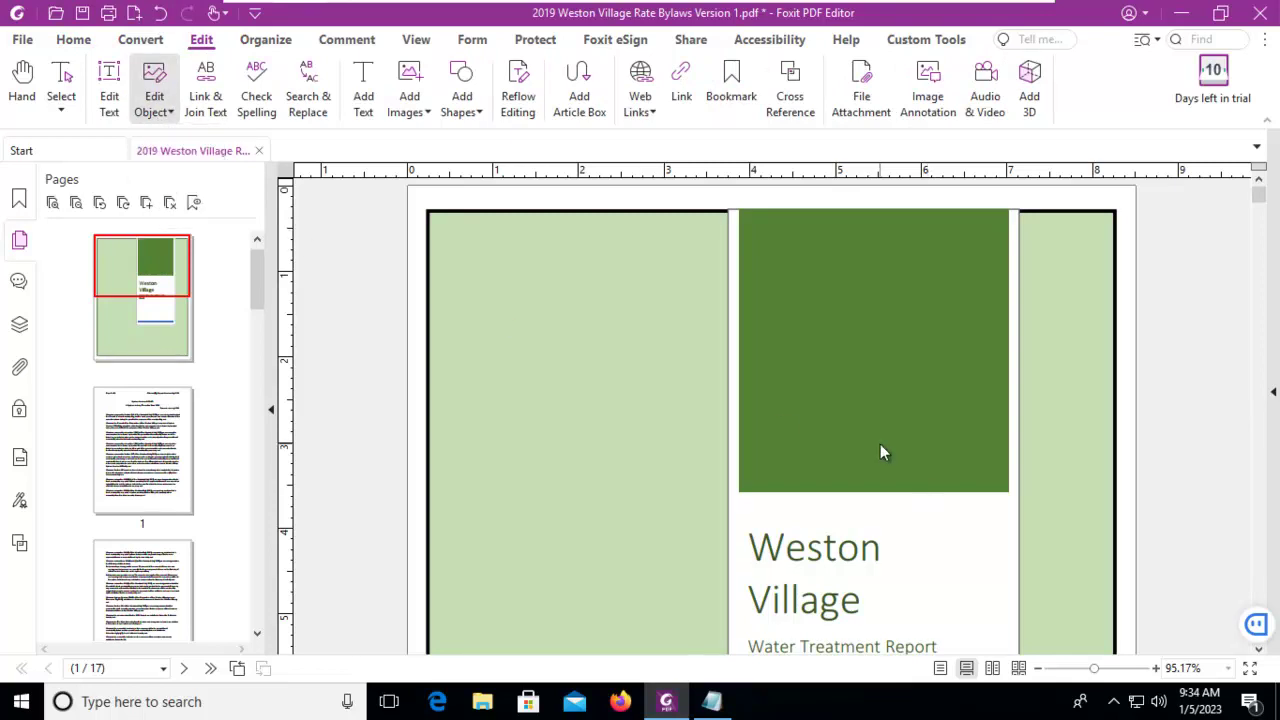
scroll(880, 453, down, 5)
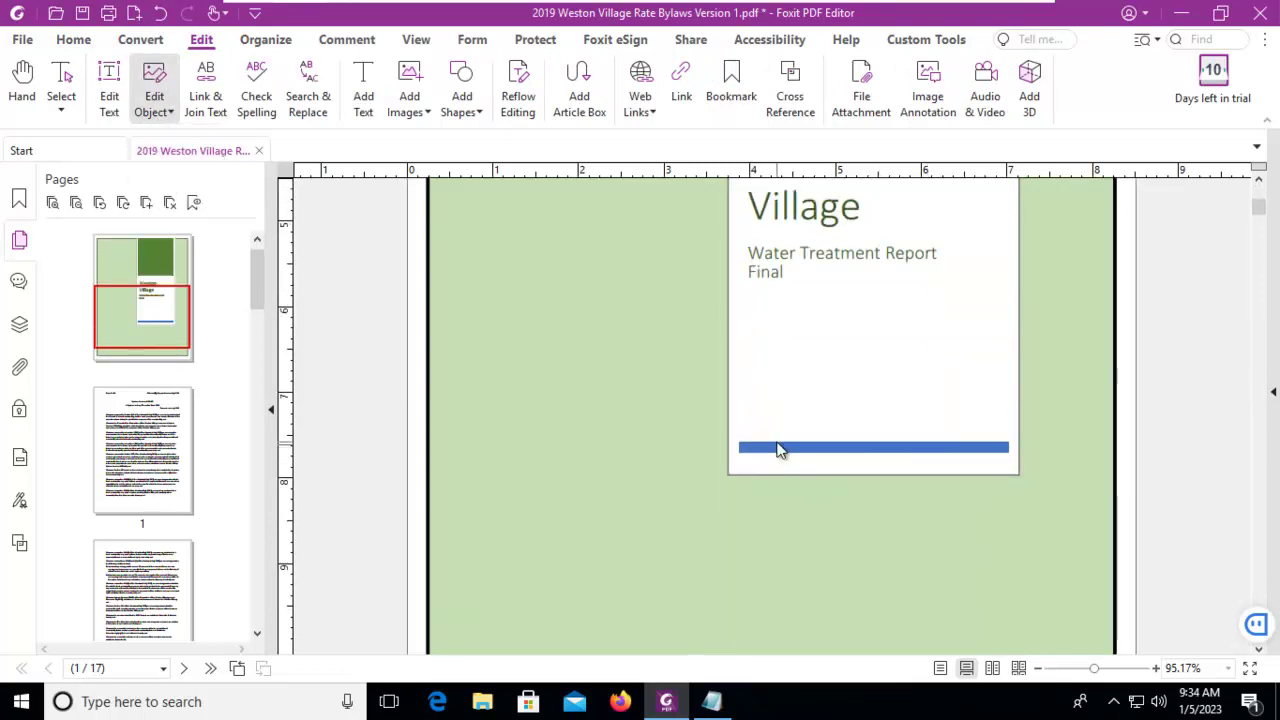
Switch Edit Object to shapes and apply the green shape style to the blue bar on the cover page.
click(165, 113)
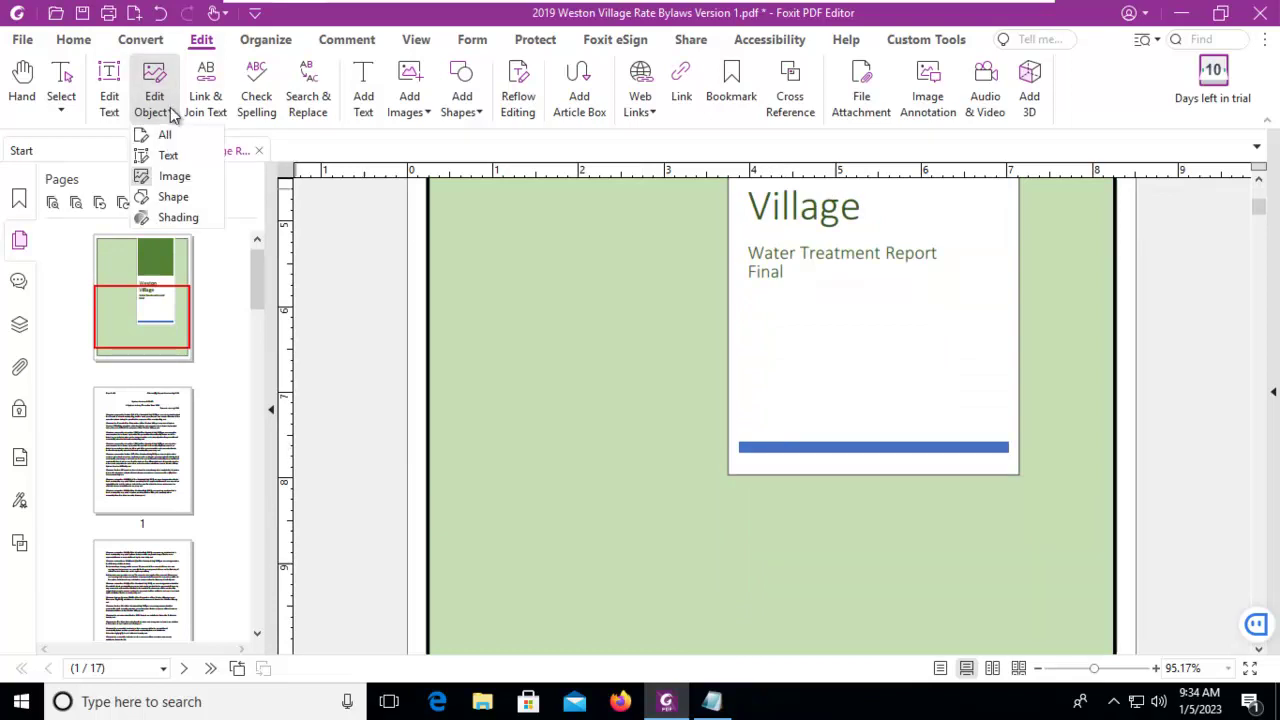
click(172, 197)
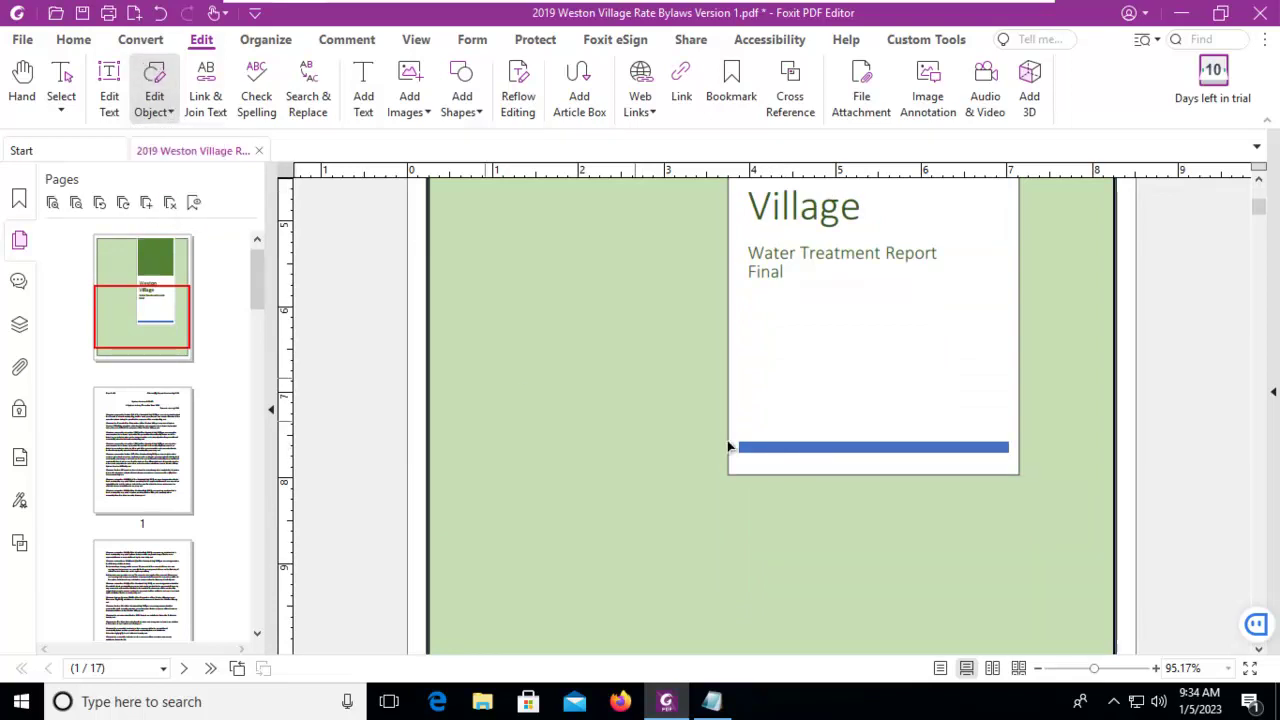
click(798, 449)
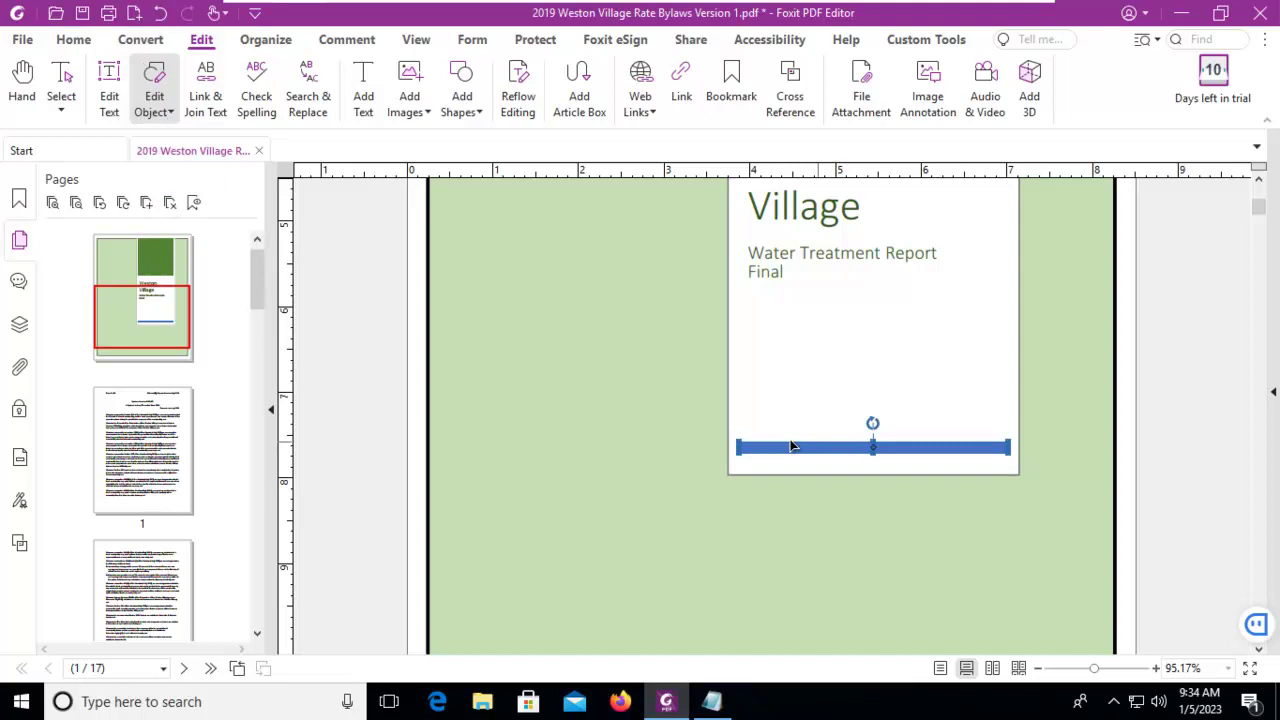
click(1272, 394)
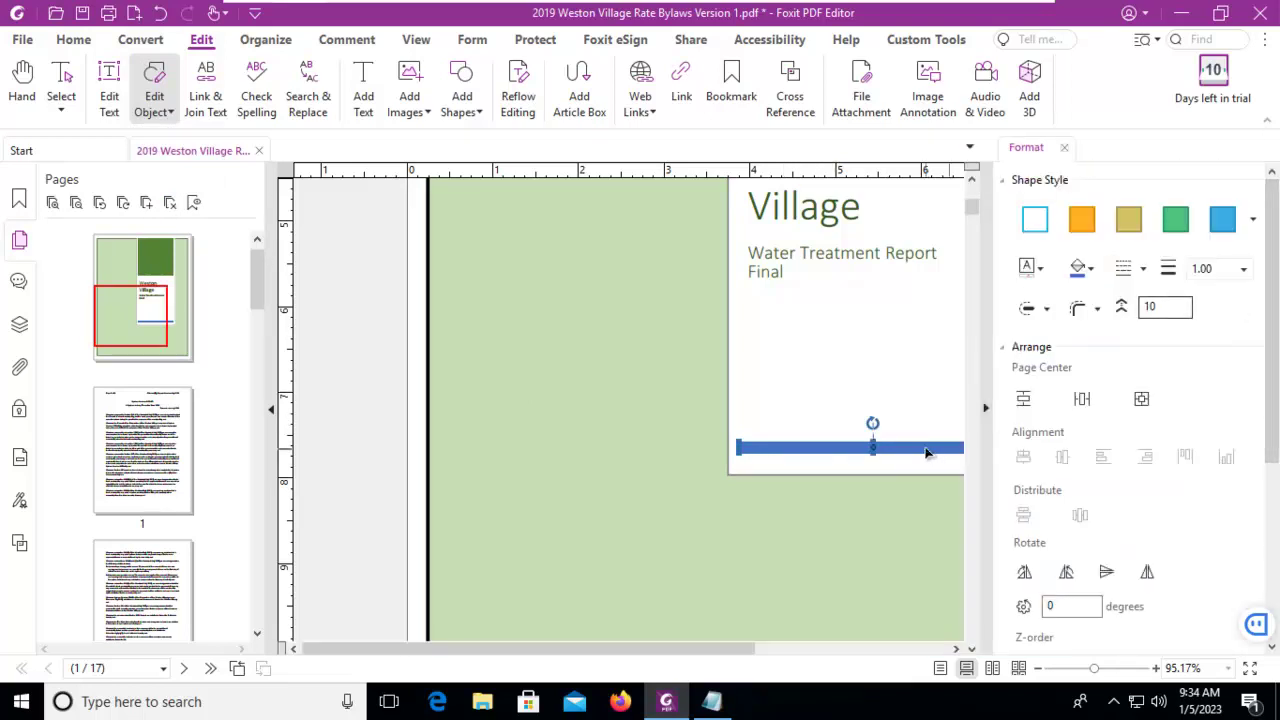
click(1176, 224)
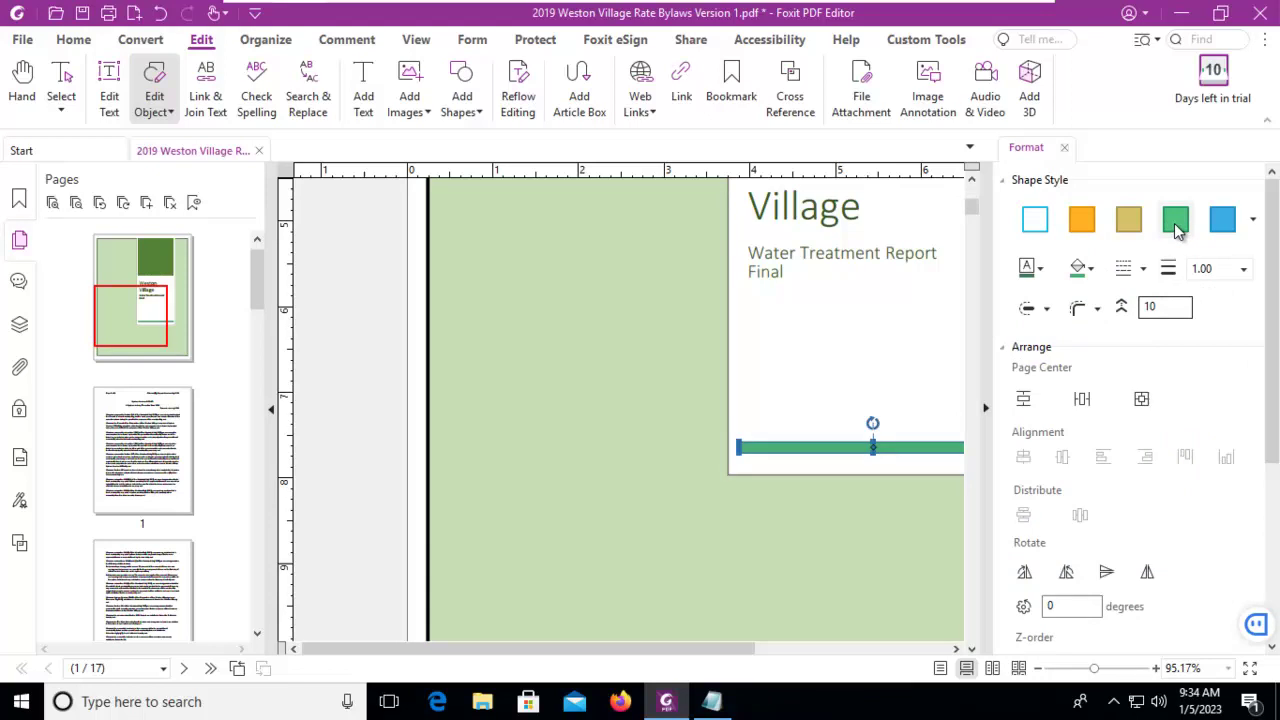
click(1064, 147)
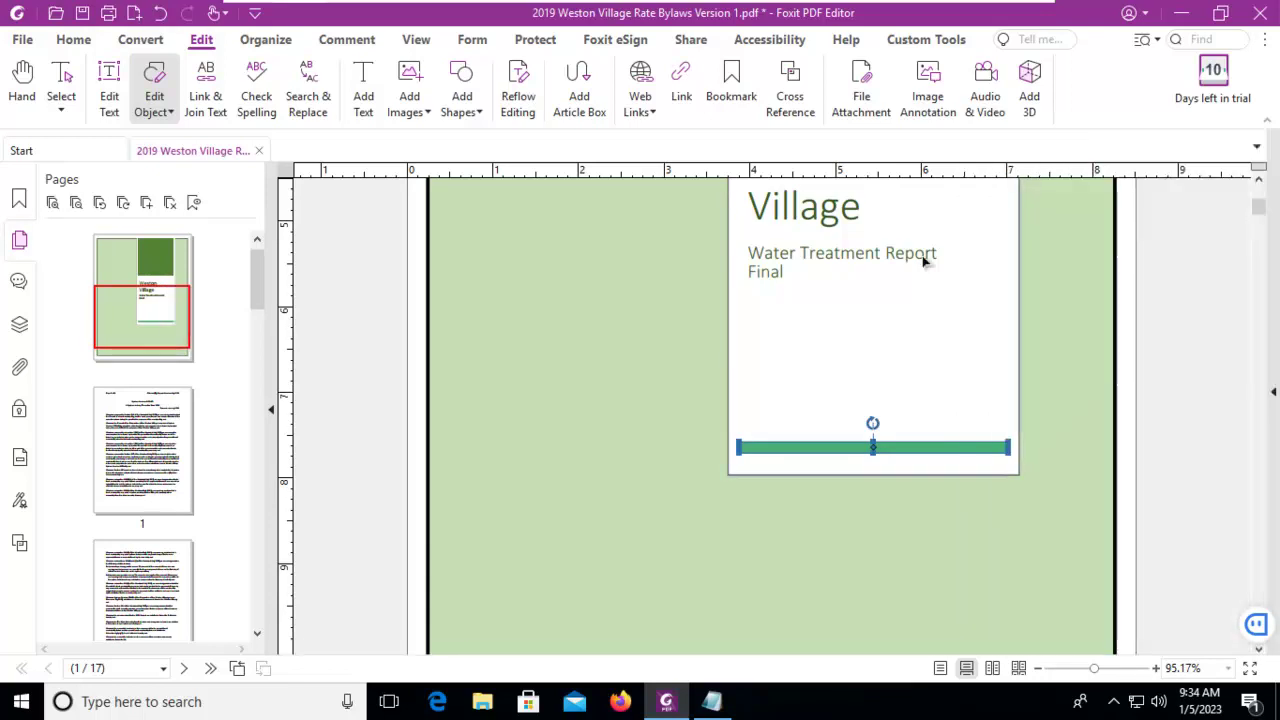
click(364, 397)
scroll(365, 398, up, 4)
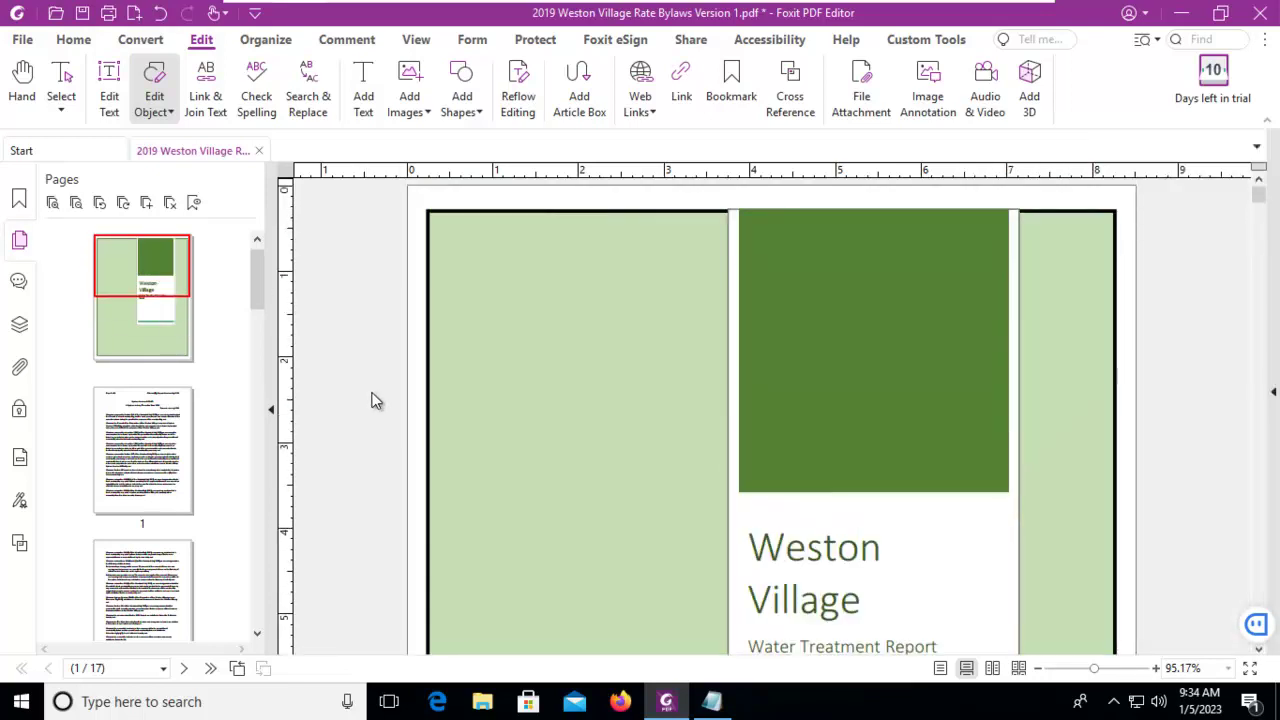
scroll(371, 400, down, 3)
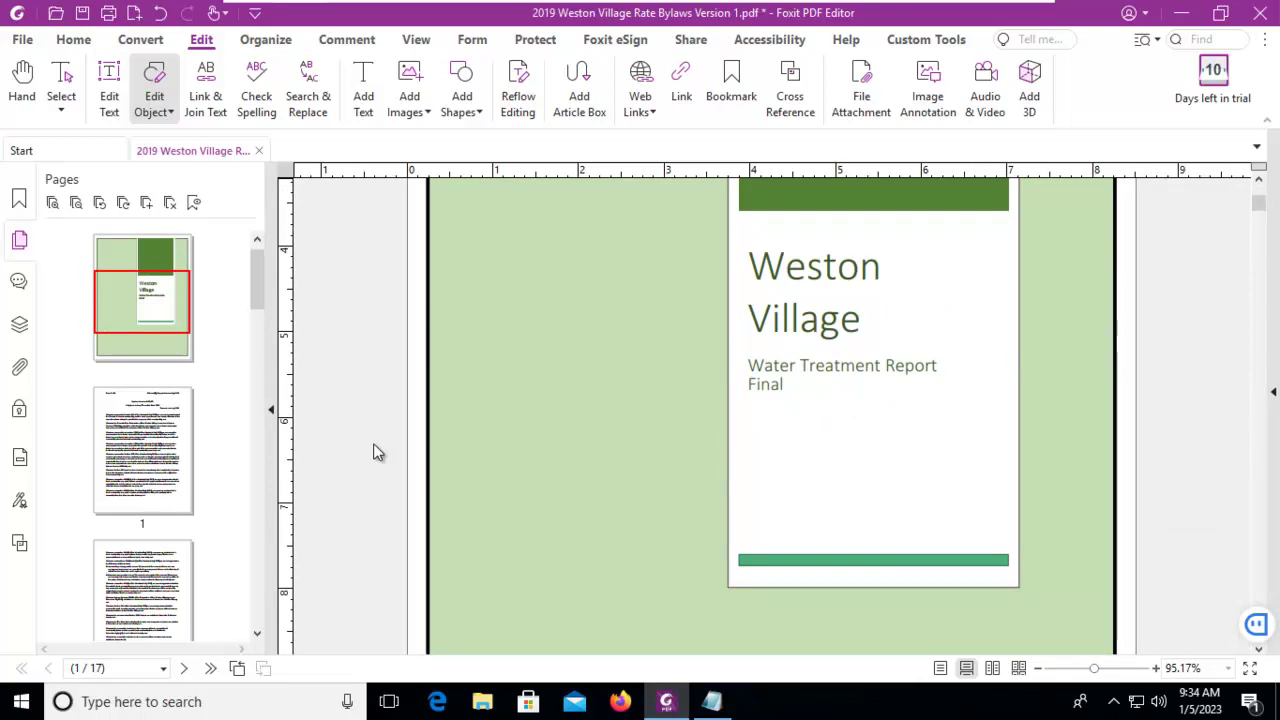
Save the document as "2019 Weston Village Rate Bylaws Version 2" in the Compare Documents folder.
click(23, 40)
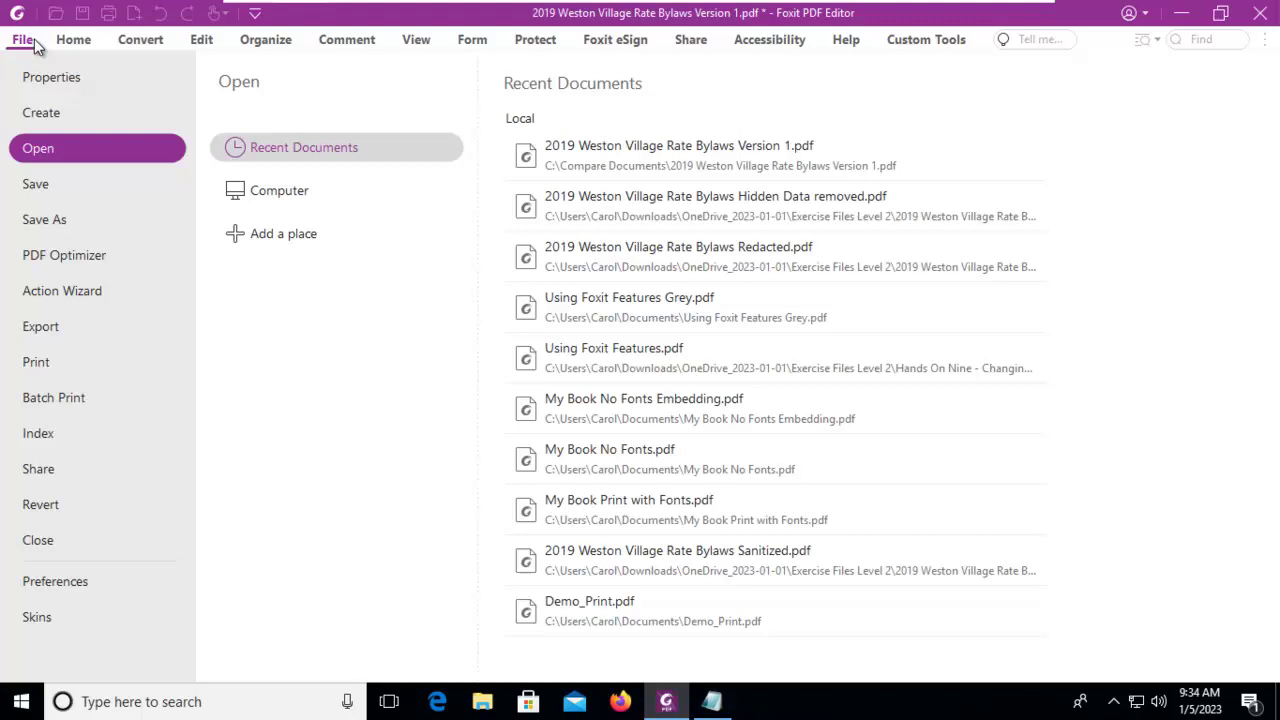
click(42, 219)
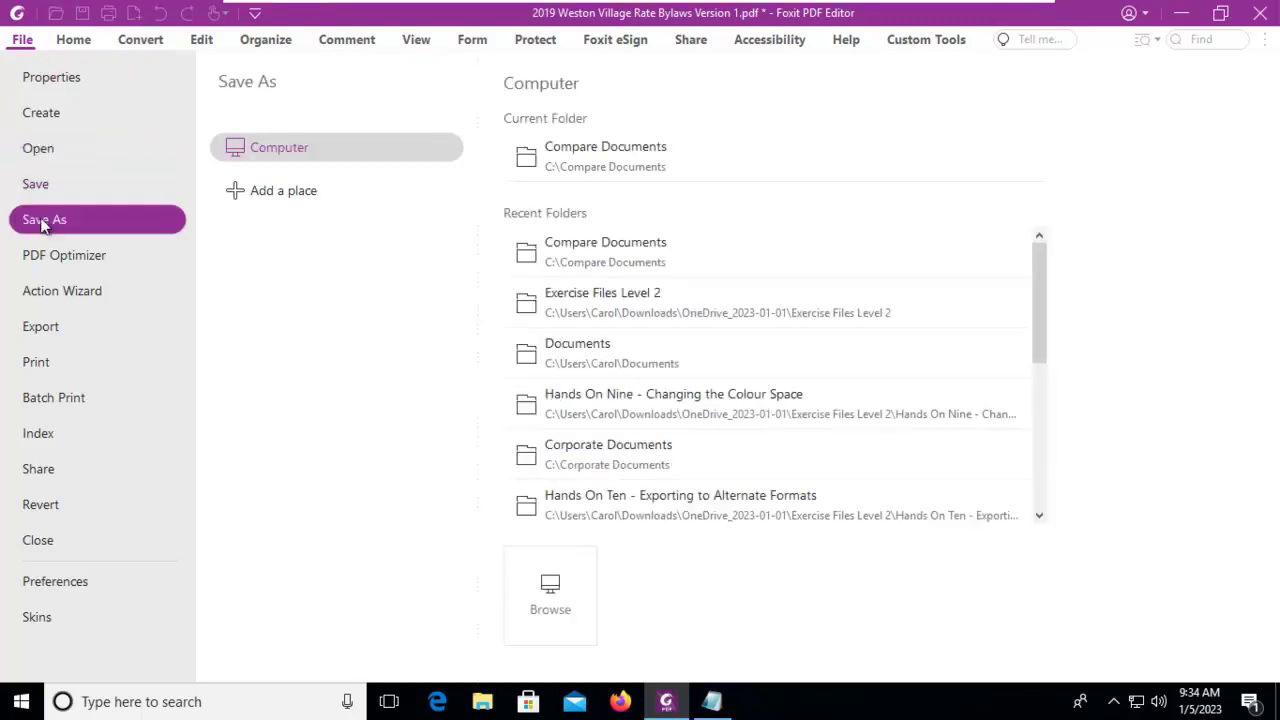
click(575, 166)
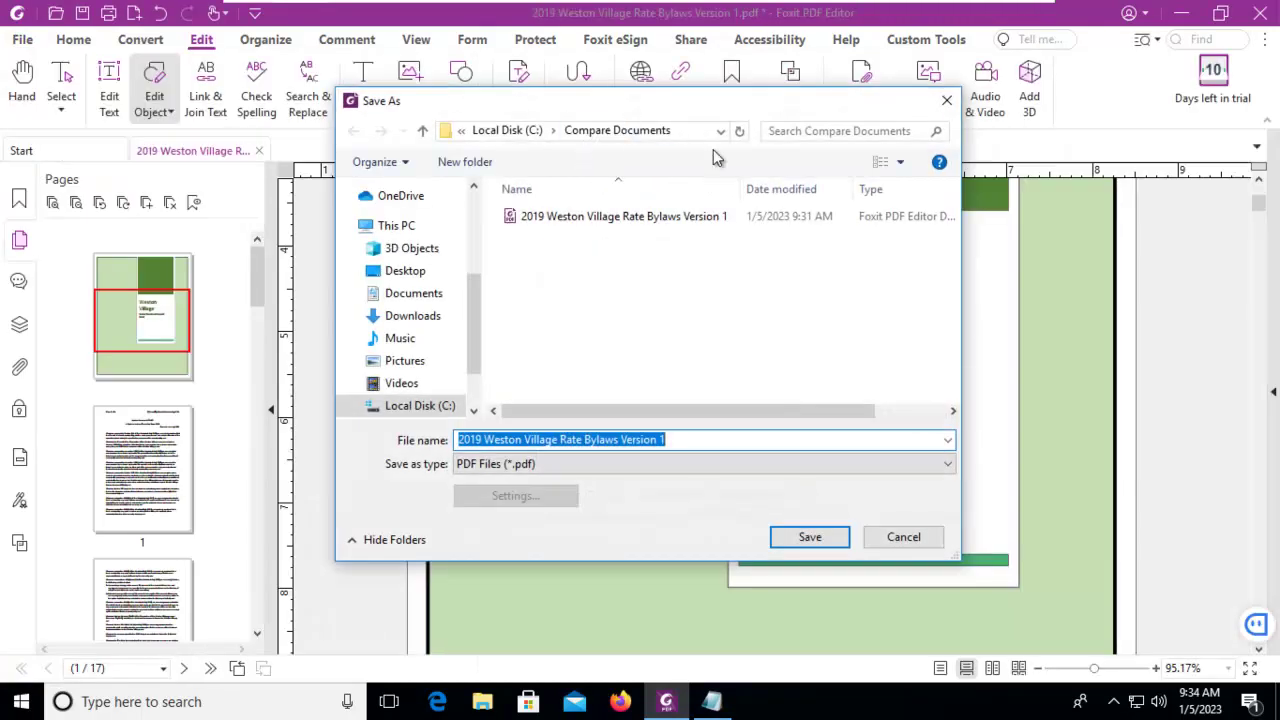
click(670, 441)
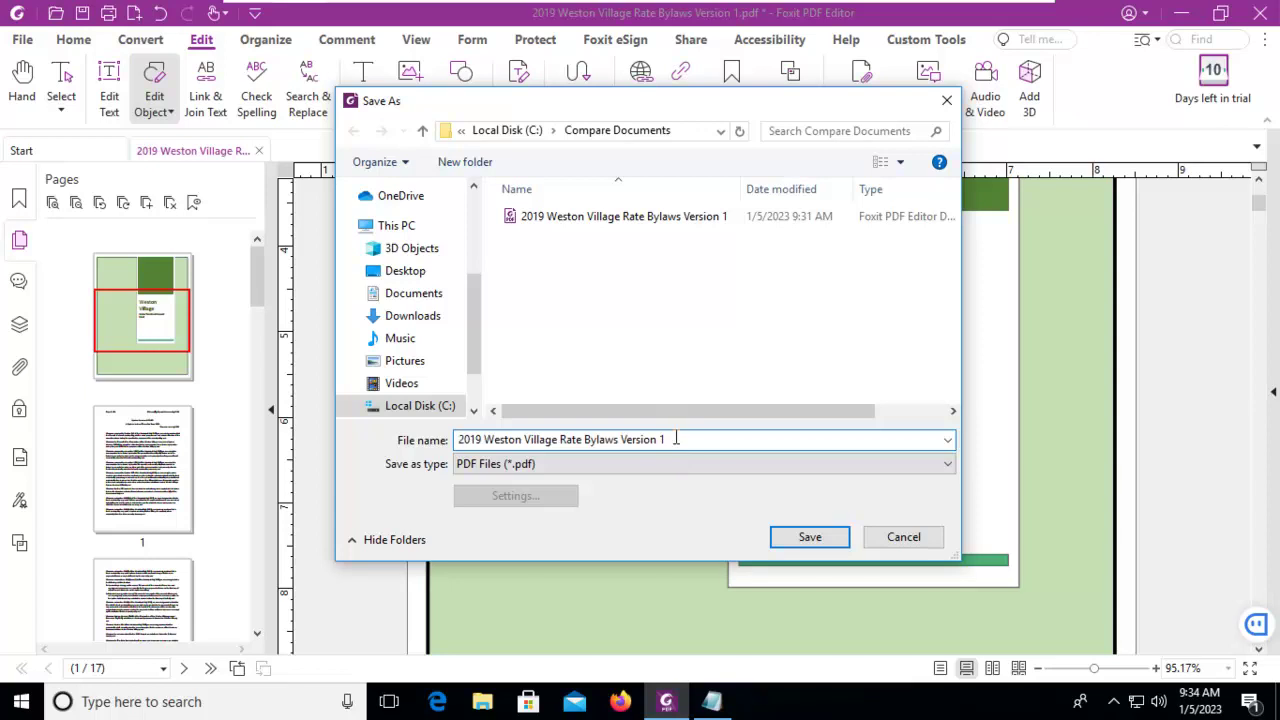
key(BackSpace)
text(2)
click(787, 537)
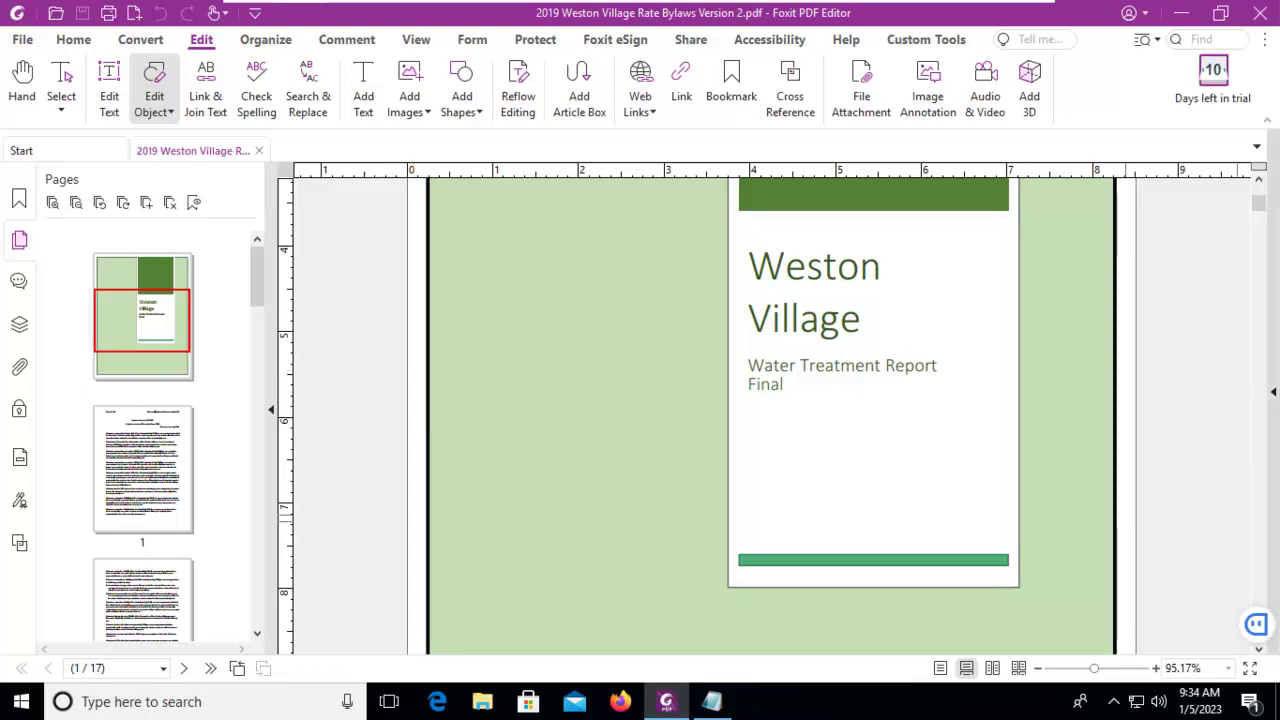
Start a PDF file comparison with "2019 Weston Village Rate Bylaws Version 1" as the old file.
click(340, 40)
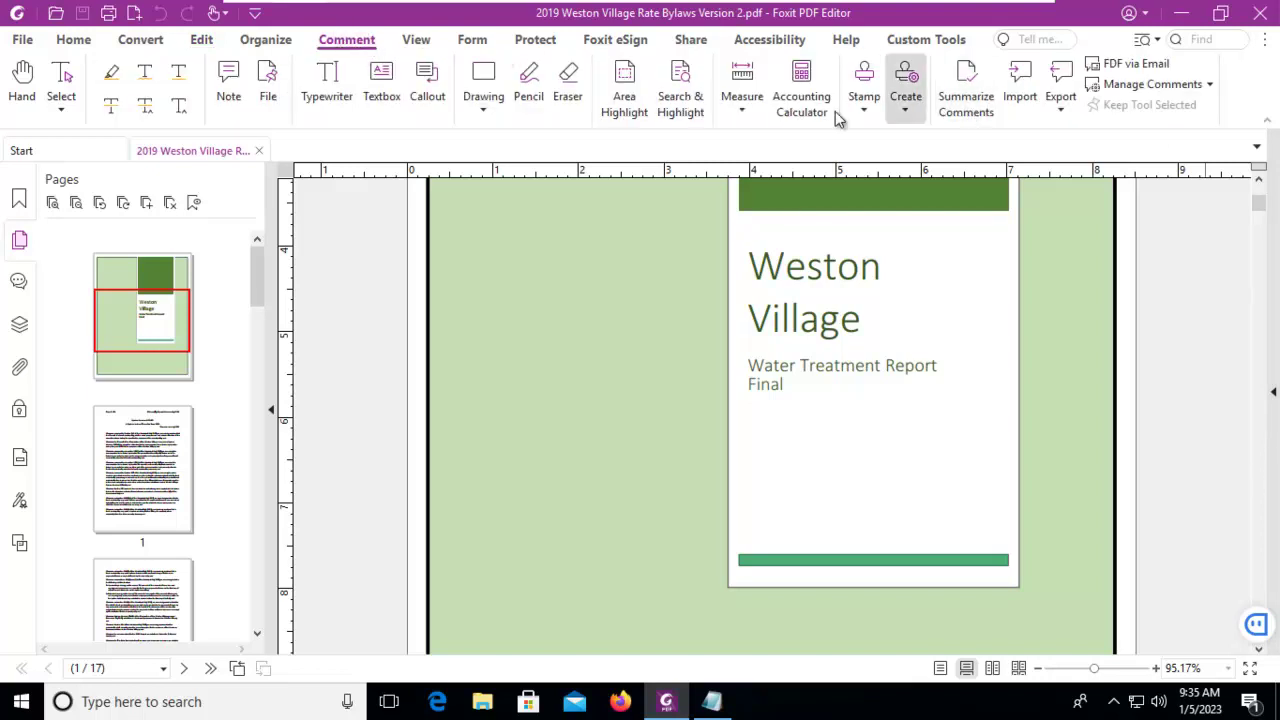
click(414, 42)
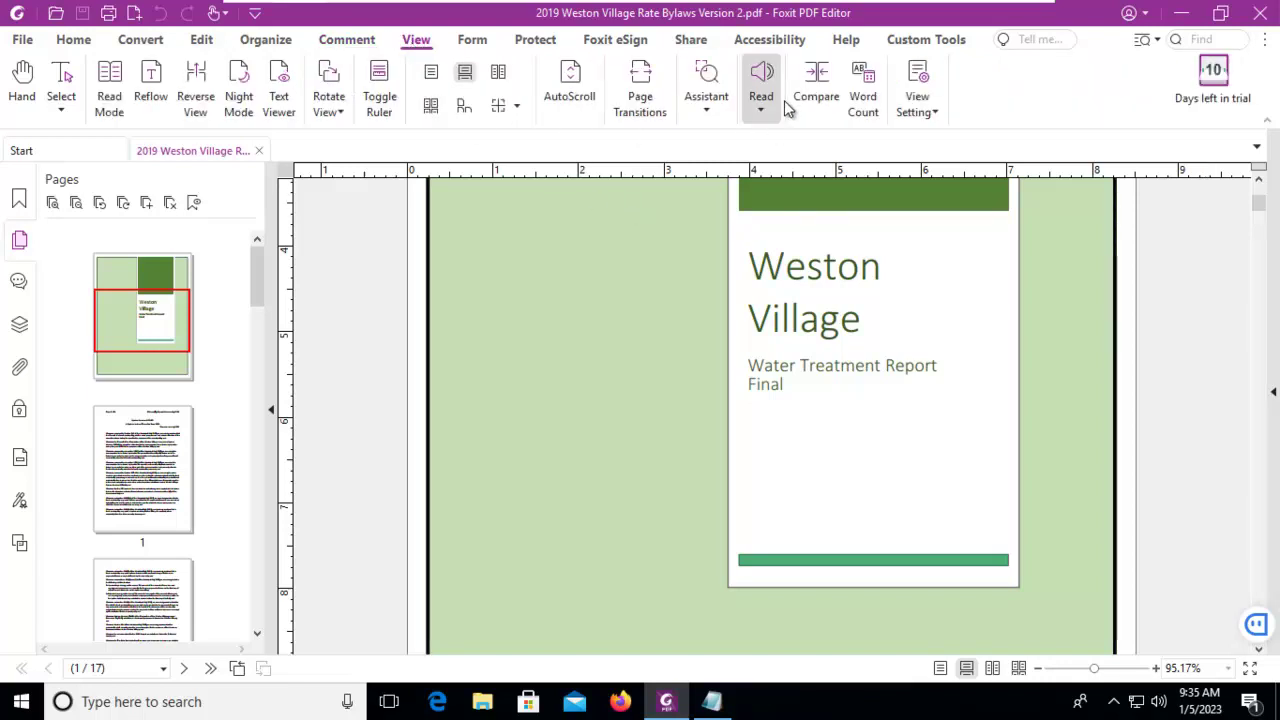
click(819, 88)
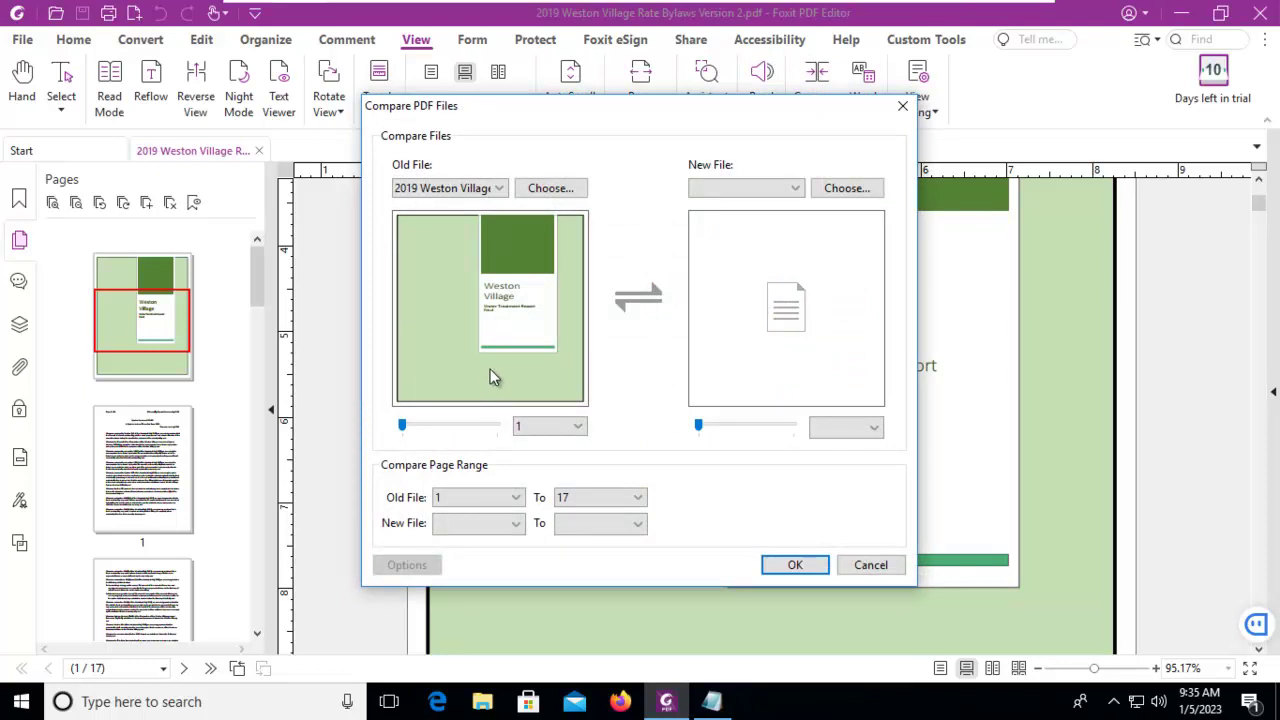
click(501, 190)
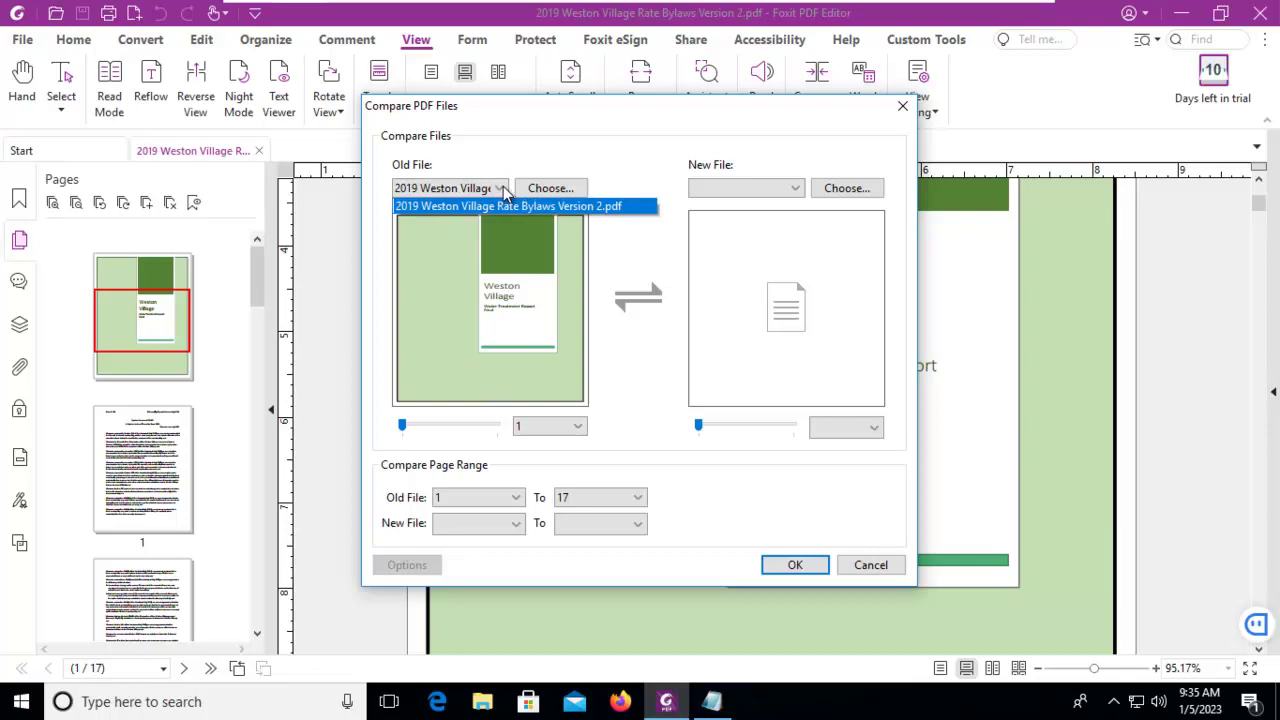
click(503, 191)
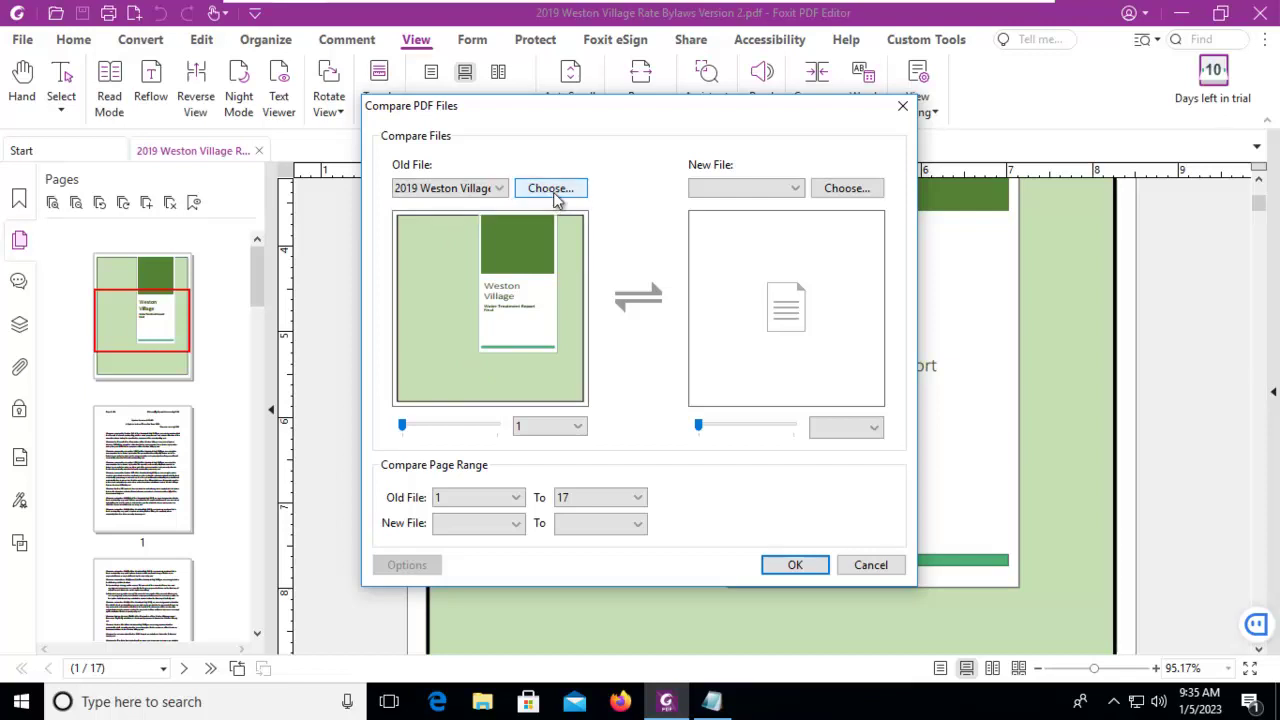
click(556, 192)
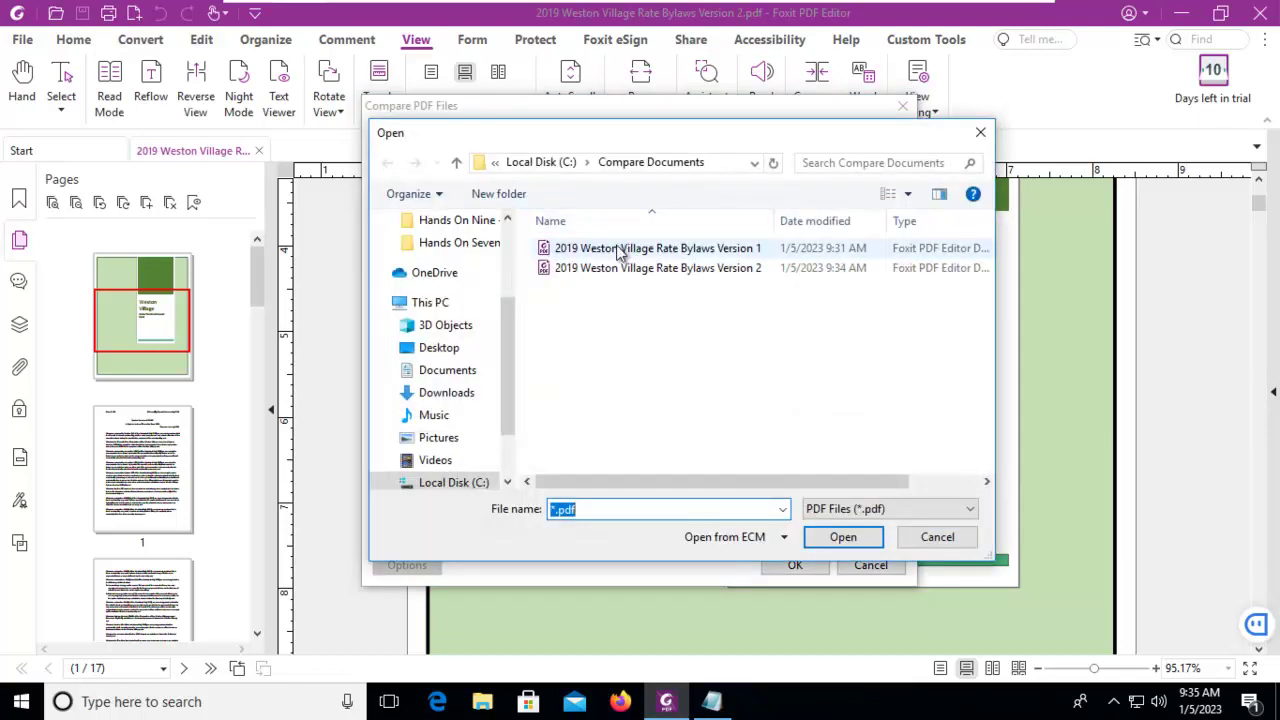
click(620, 250)
click(838, 535)
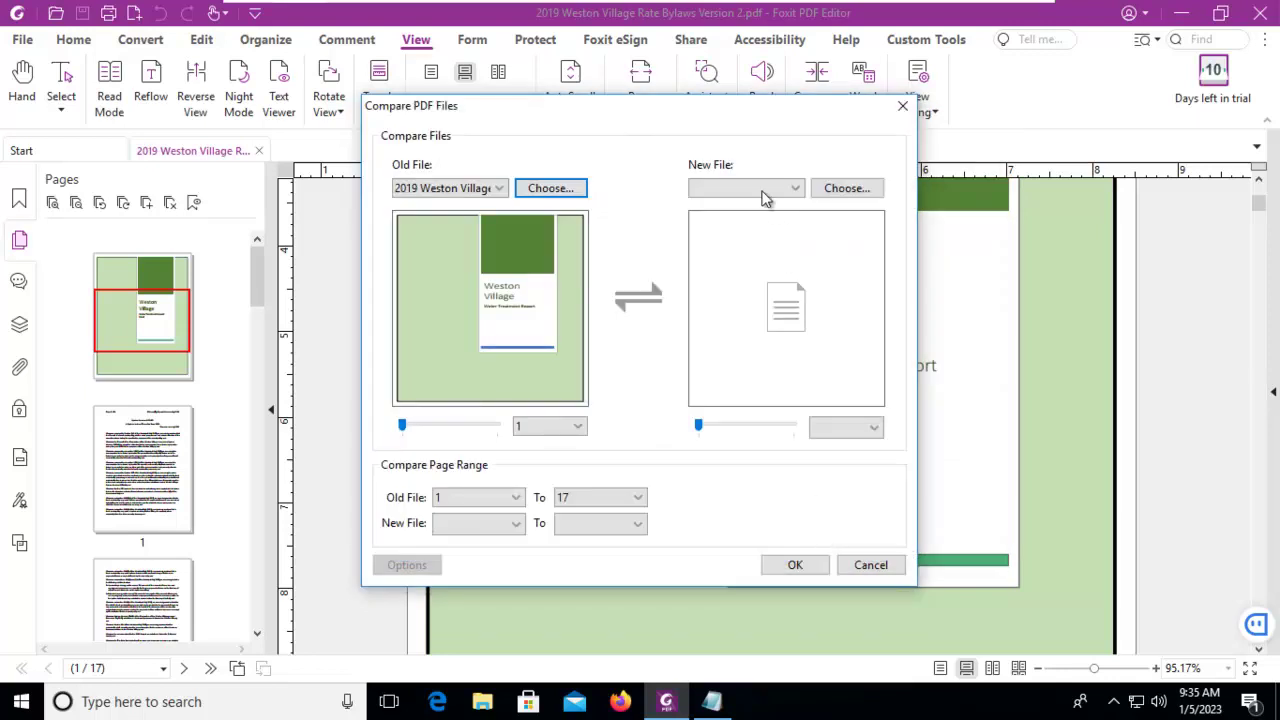
Set "2019 Weston Village Rate Bylaws Version 2.pdf" as the new file, run the comparison and dismiss the form fields notification.
click(795, 188)
click(751, 206)
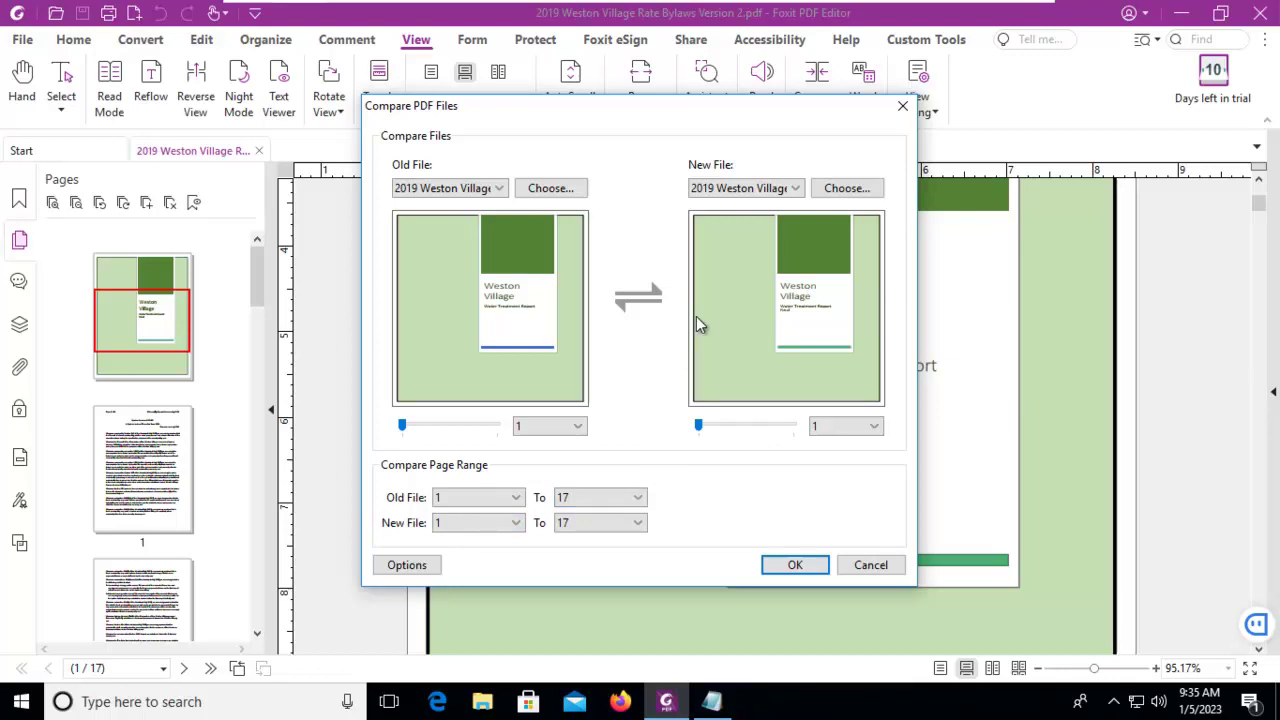
click(791, 564)
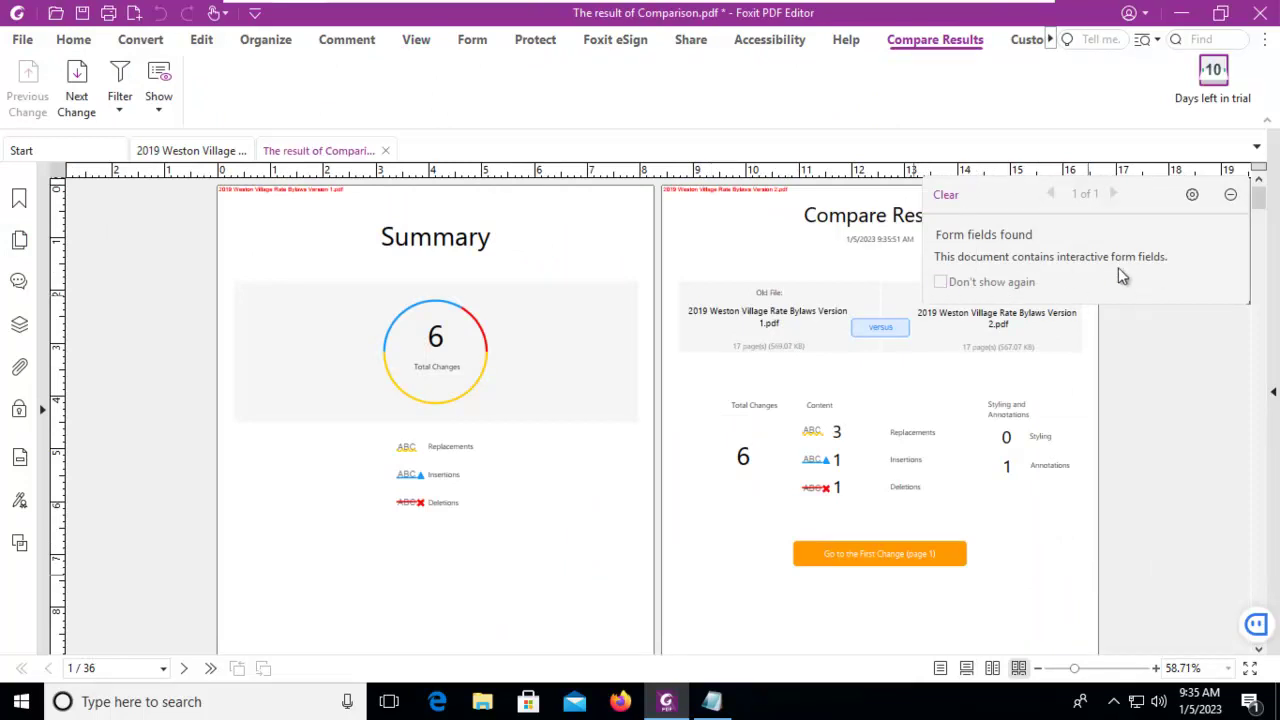
click(1231, 195)
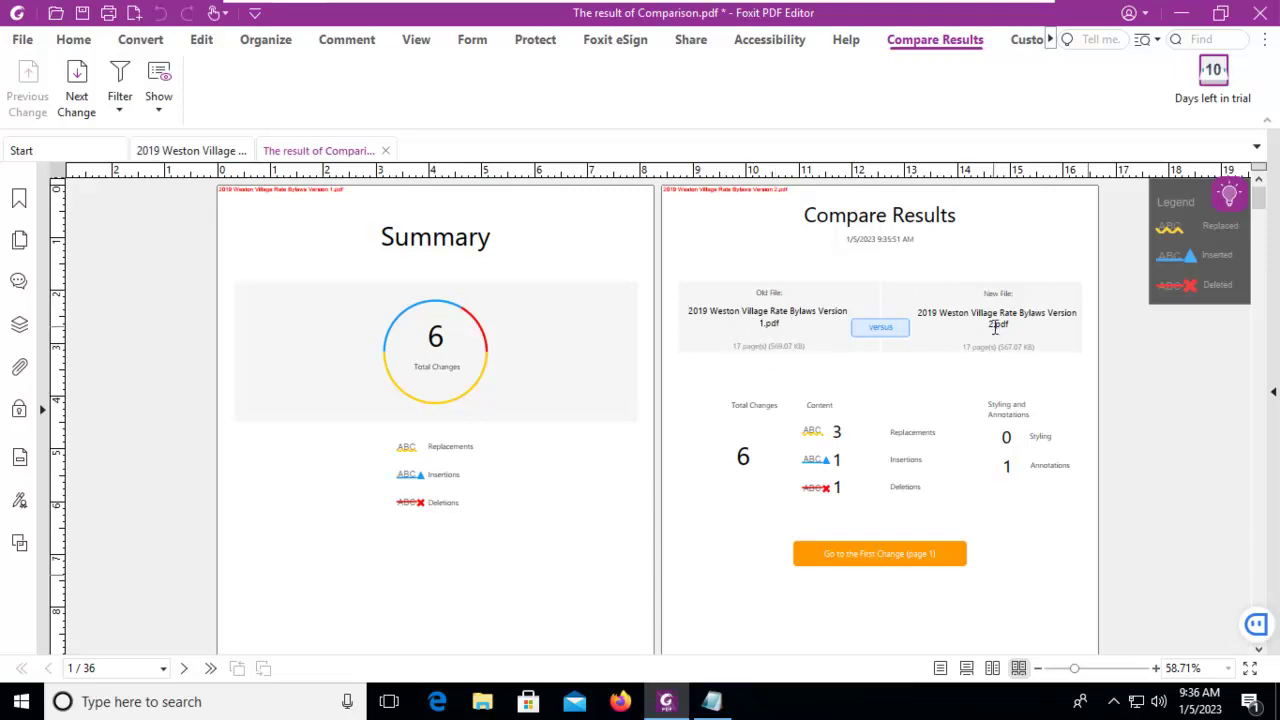
Go to the first change in the comparison results and enlarge the cover pages to examine their marked differences.
click(882, 562)
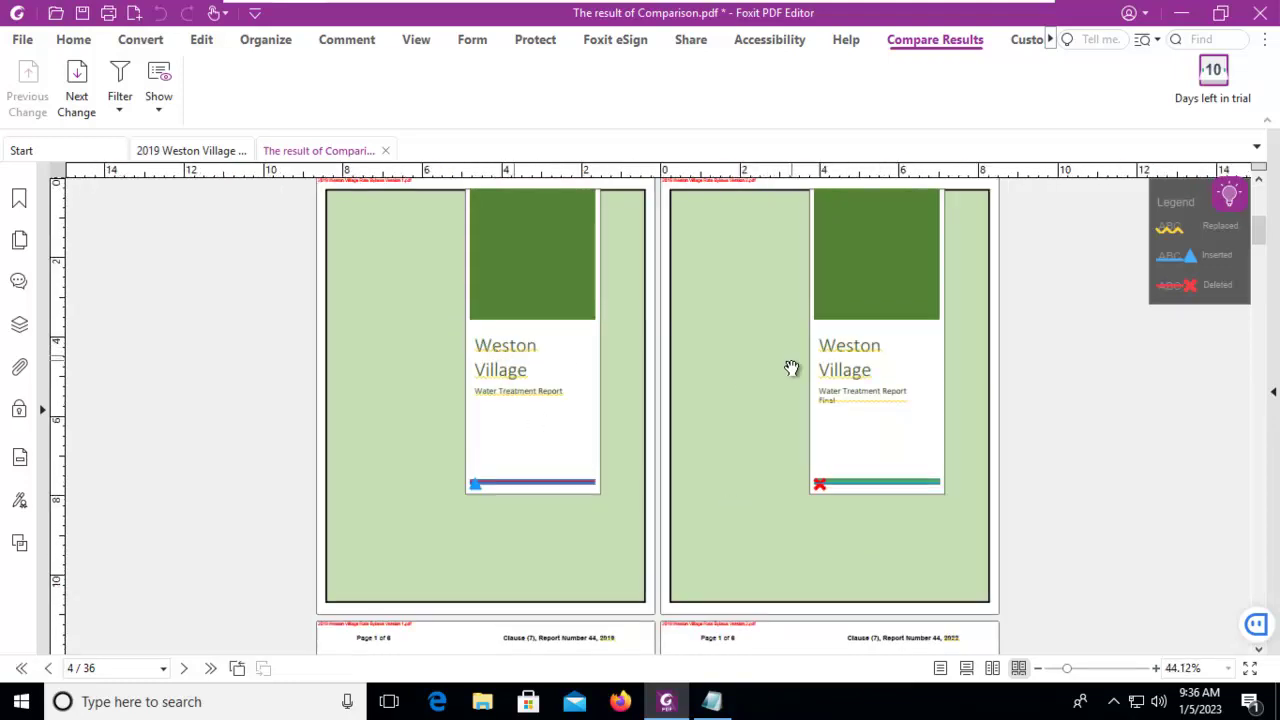
click(1156, 668)
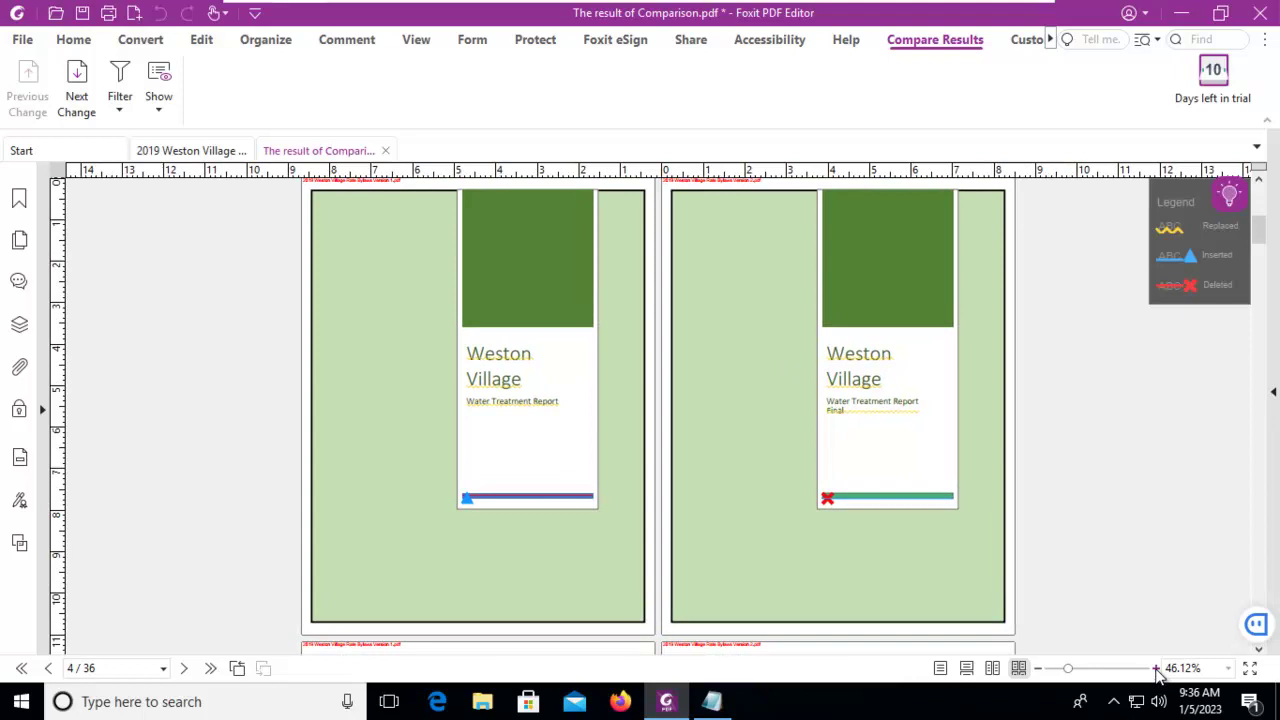
click(1156, 668)
click(1156, 668)
click(1156, 668)
click(1156, 668)
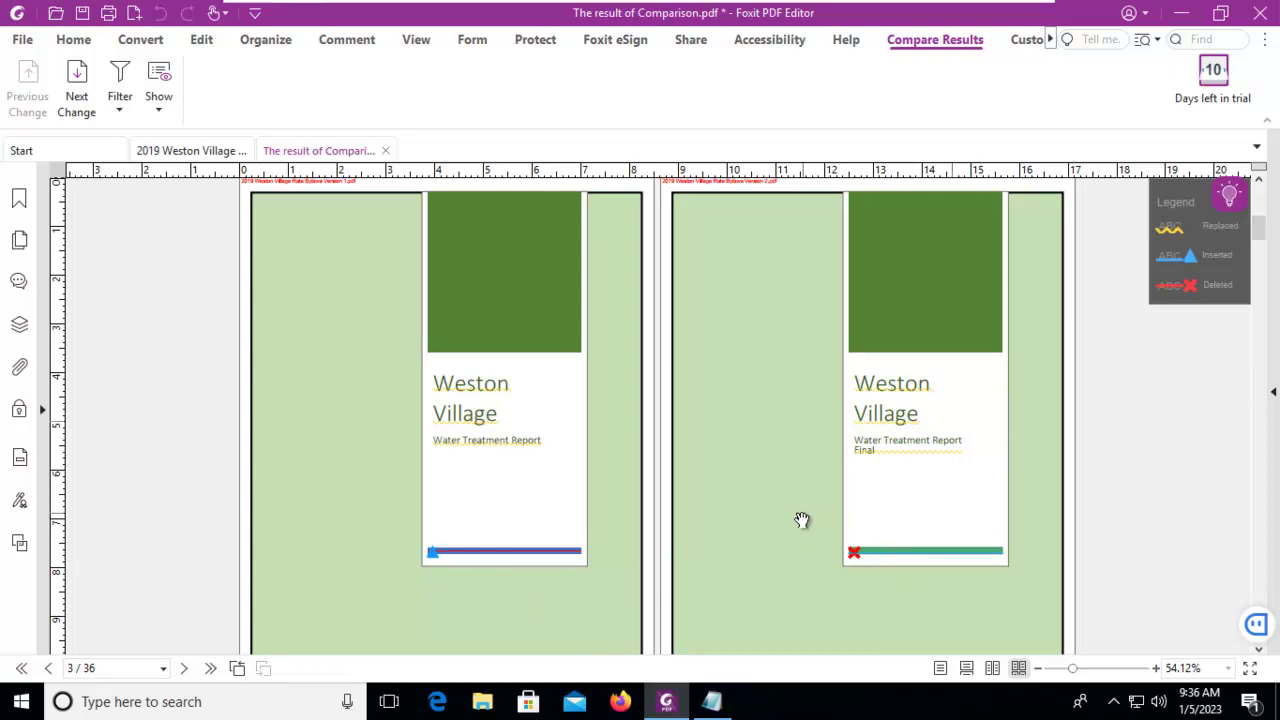
Review the marked differences across the side-by-side pages, and return to the first change from the results summary.
scroll(802, 520, down, 4)
scroll(803, 474, up, 5)
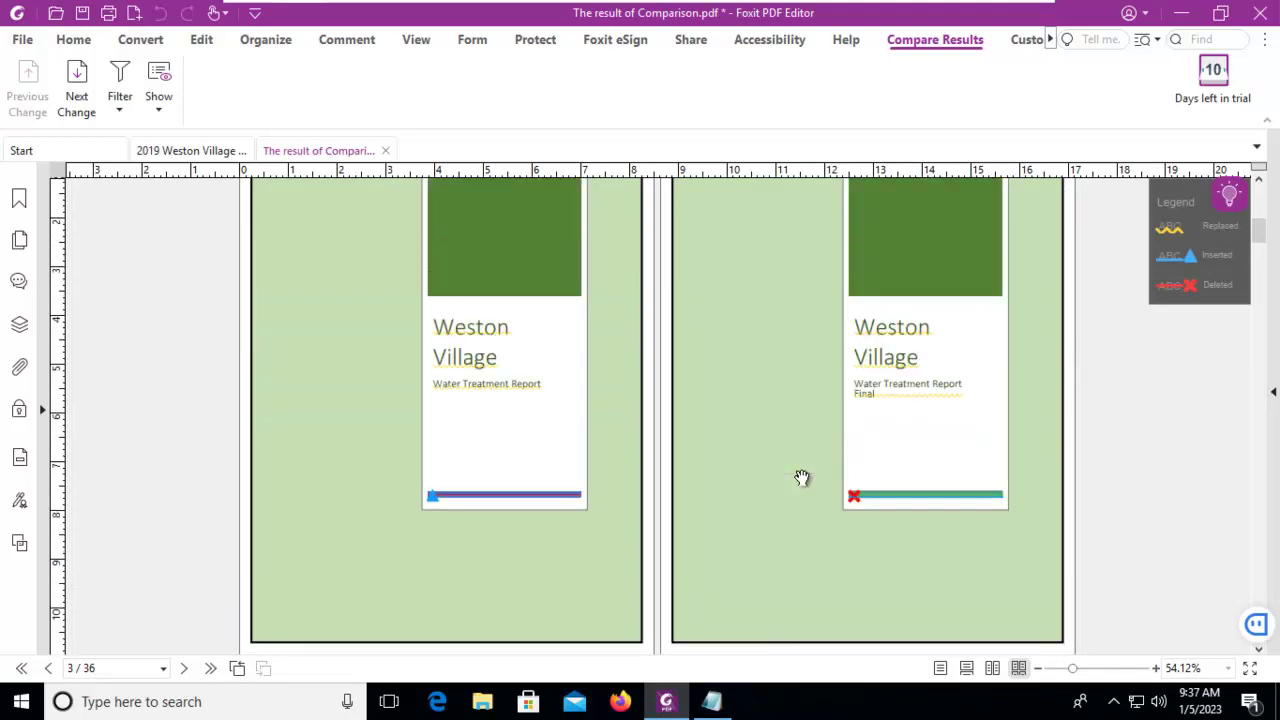
scroll(802, 477, down, 10)
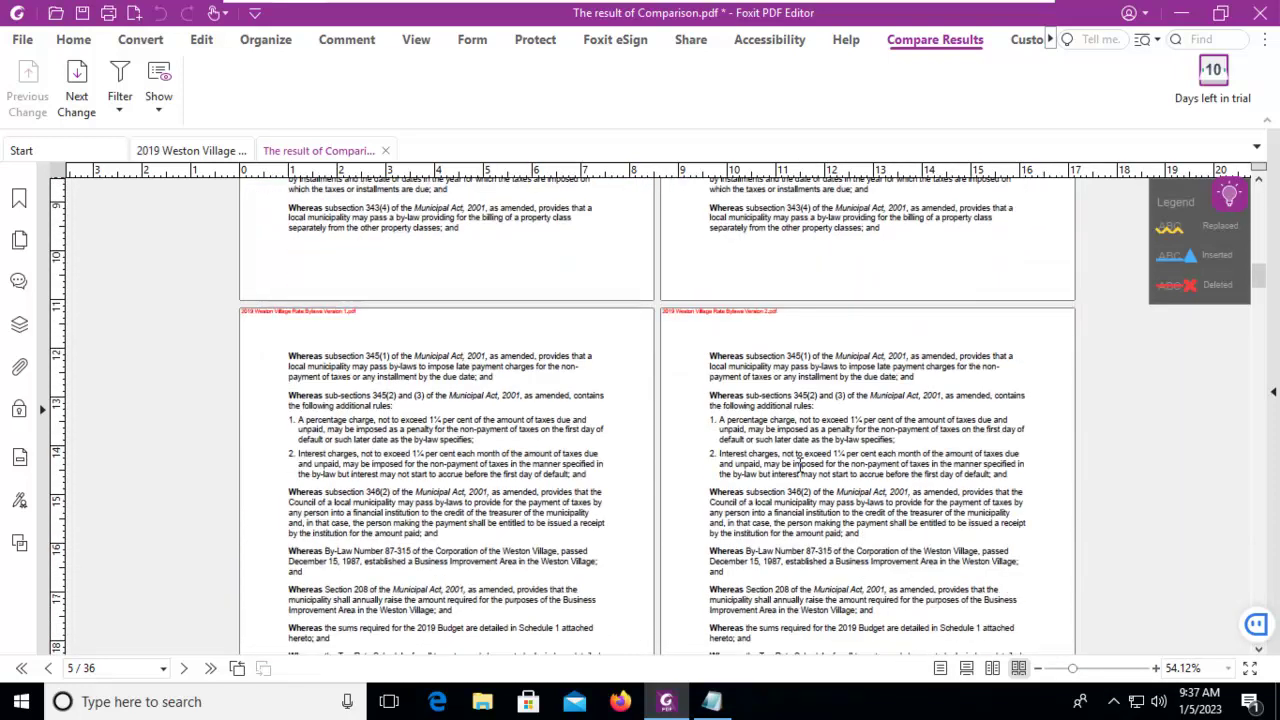
scroll(799, 466, down, 10)
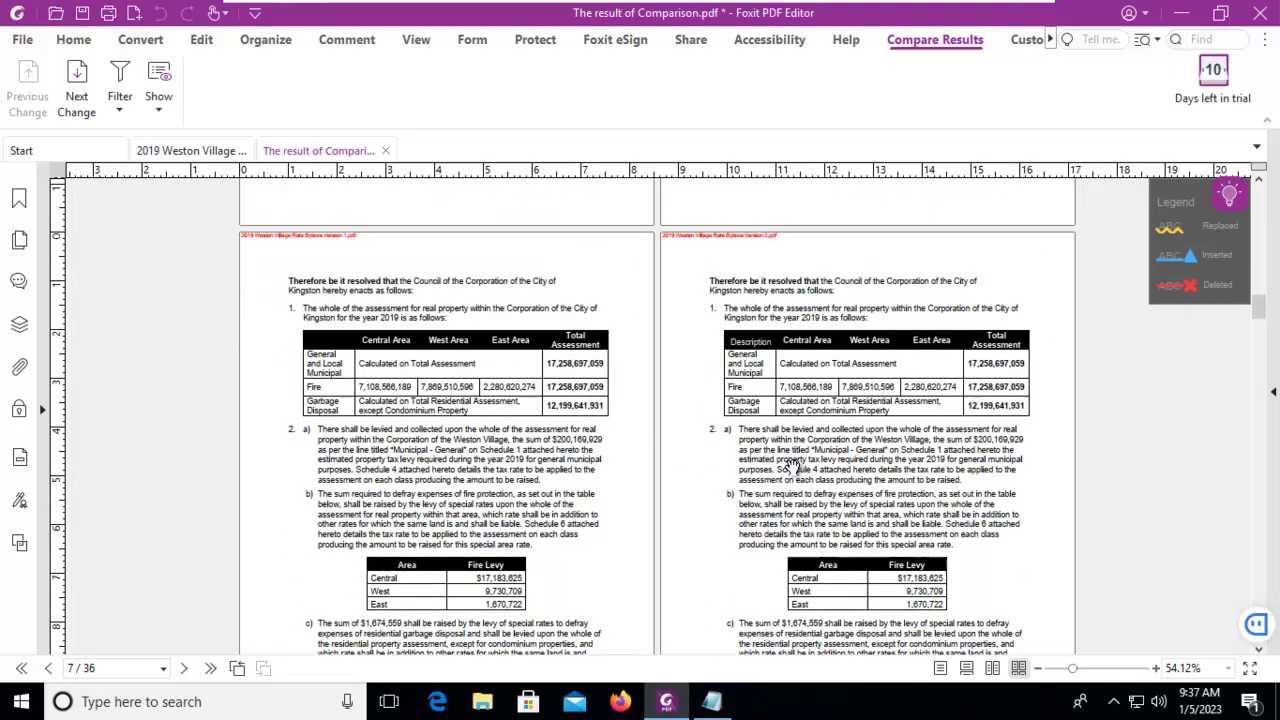
scroll(793, 466, down, 1)
scroll(791, 466, down, 10)
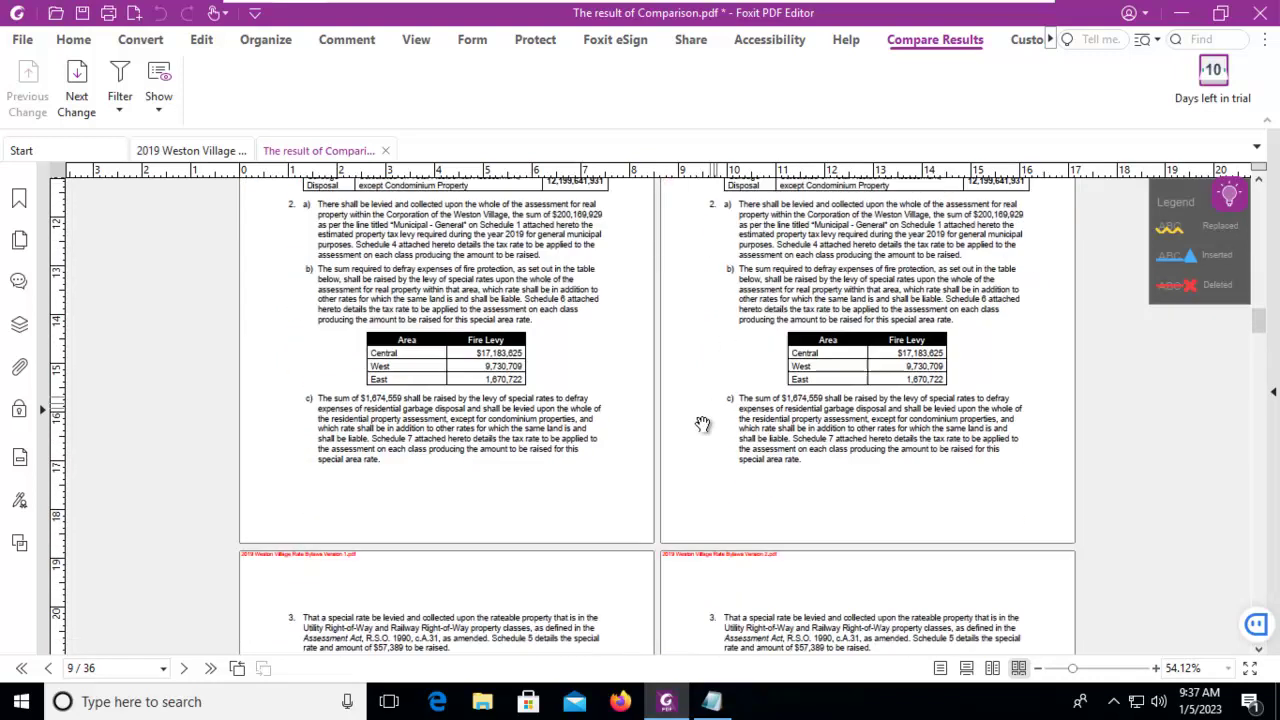
scroll(709, 447, up, 20)
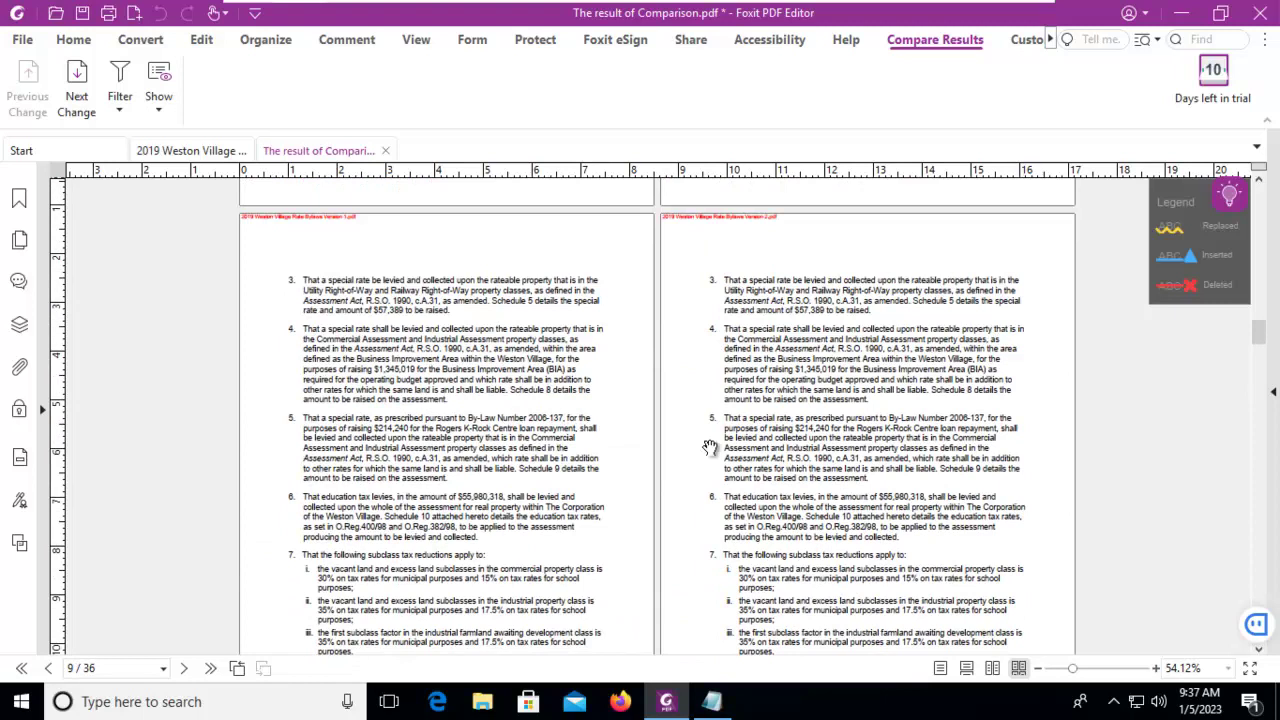
scroll(675, 468, up, 10)
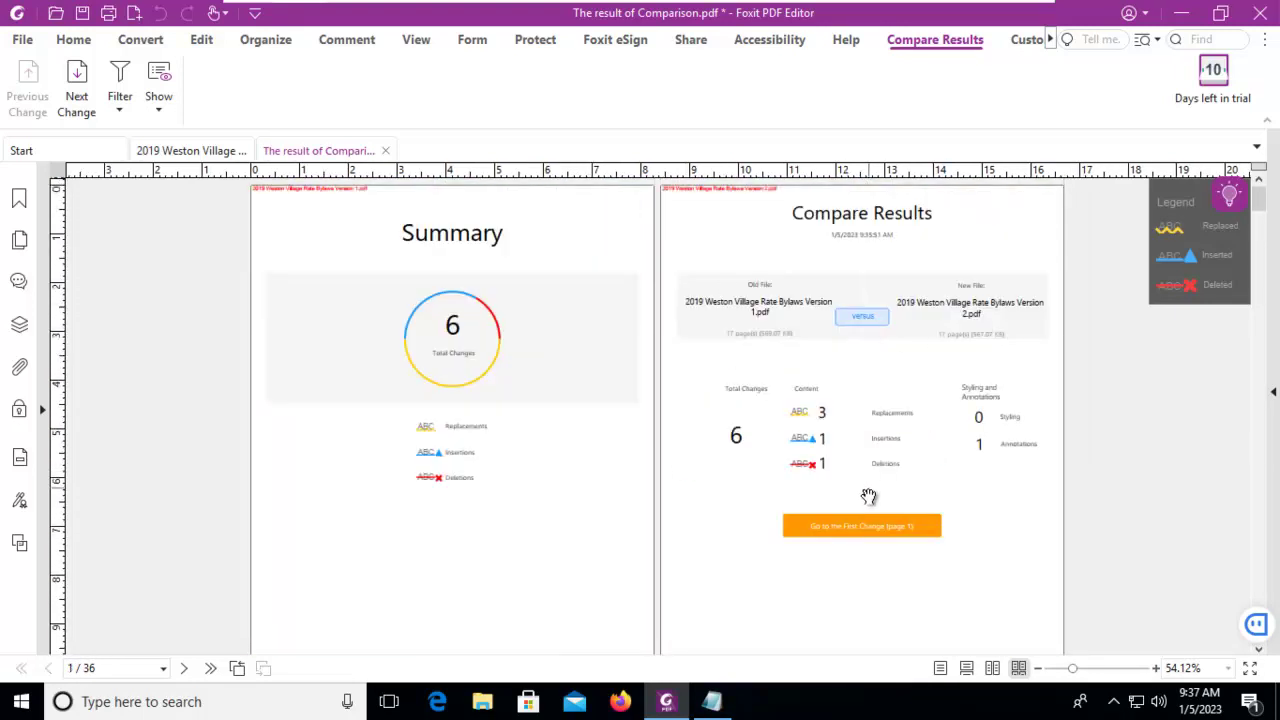
click(894, 526)
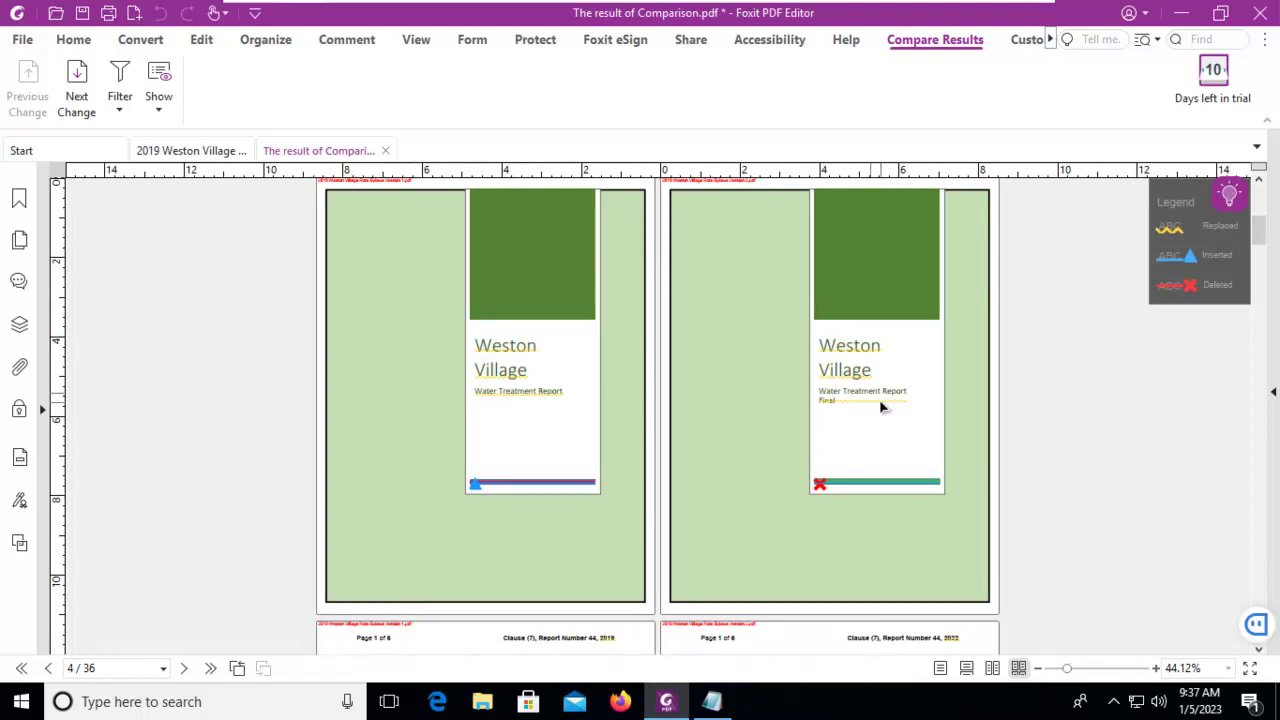